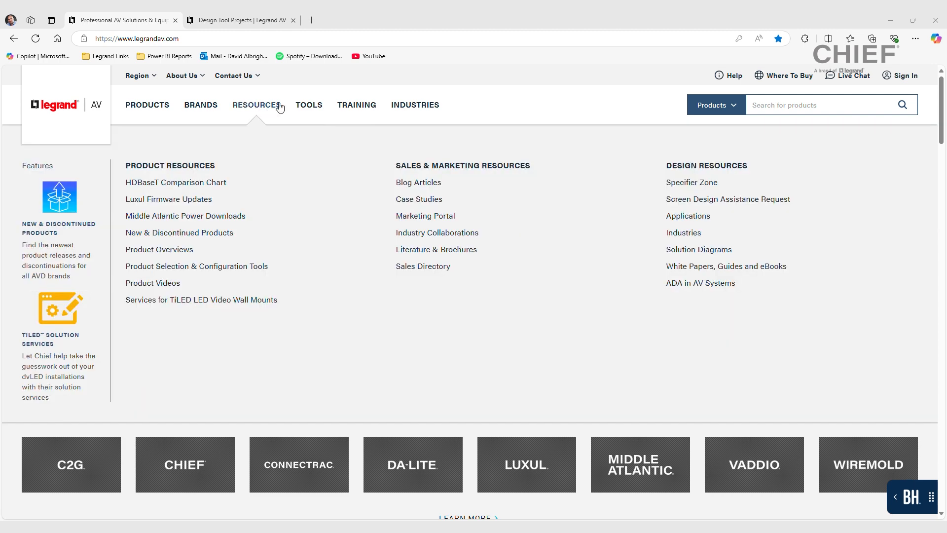
# Open the Design Tool for TiLED LED Walls from the Legrand AV site and sign in
pyautogui.moveTo(310, 110)
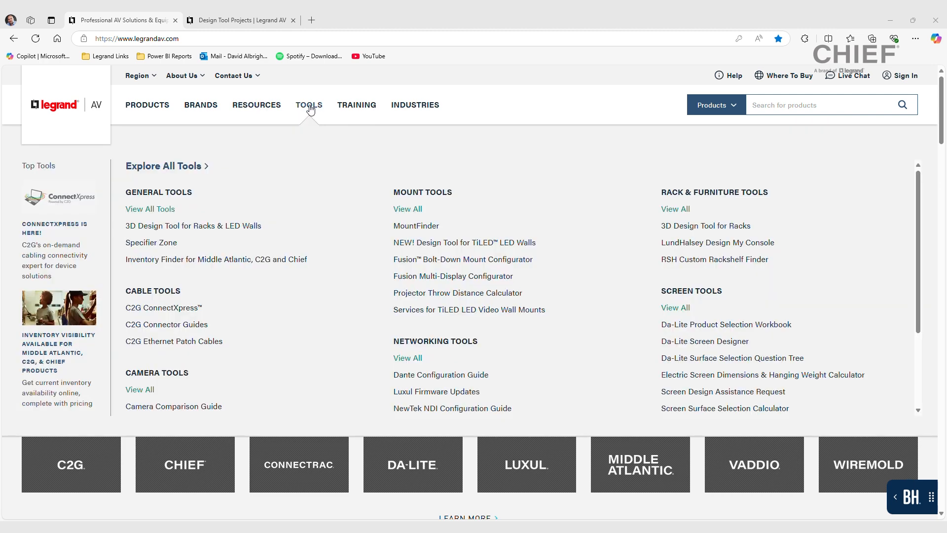
pyautogui.click(454, 248)
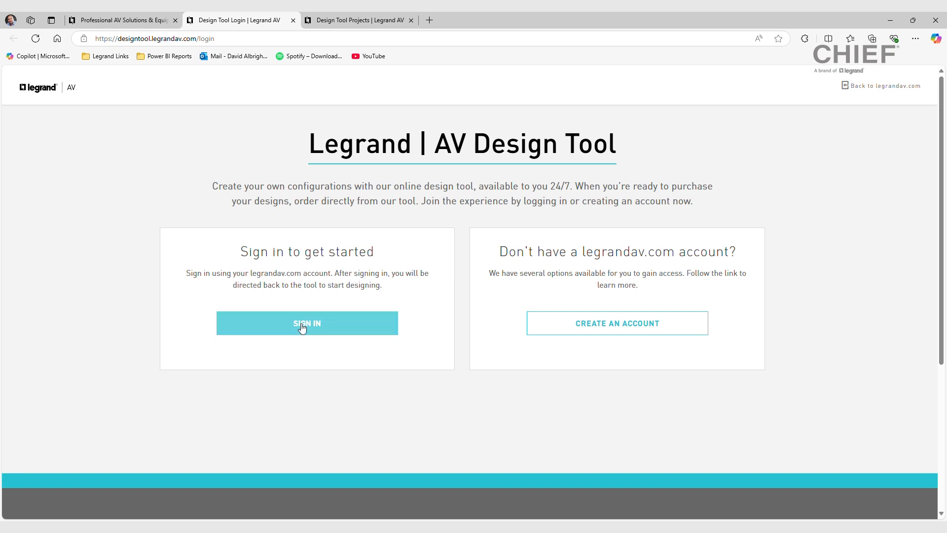
pyautogui.click(317, 330)
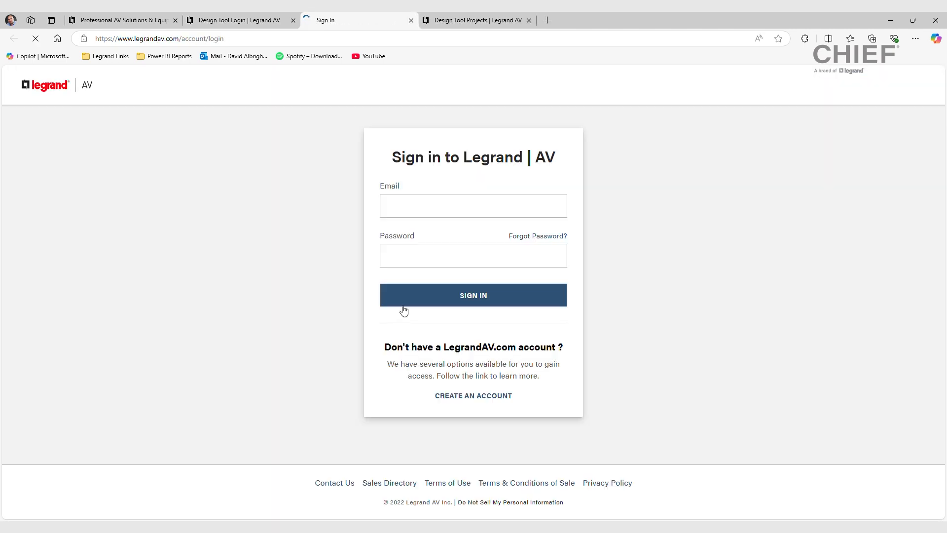
pyautogui.click(459, 292)
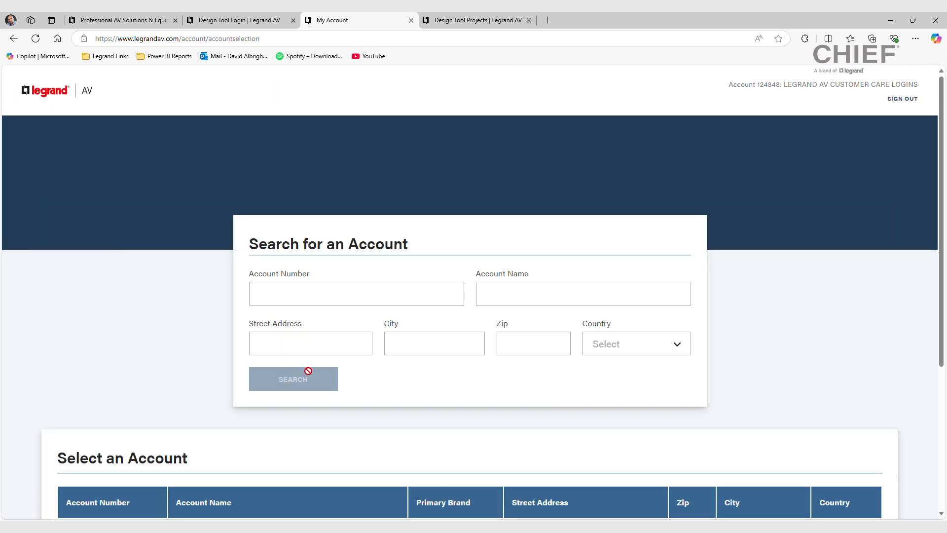
# Select the listed Legrand AV customer care account to enter the design tool
pyautogui.scroll(-4, 217, 365)
pyautogui.click(221, 341)
pyautogui.rightClick(221, 341)
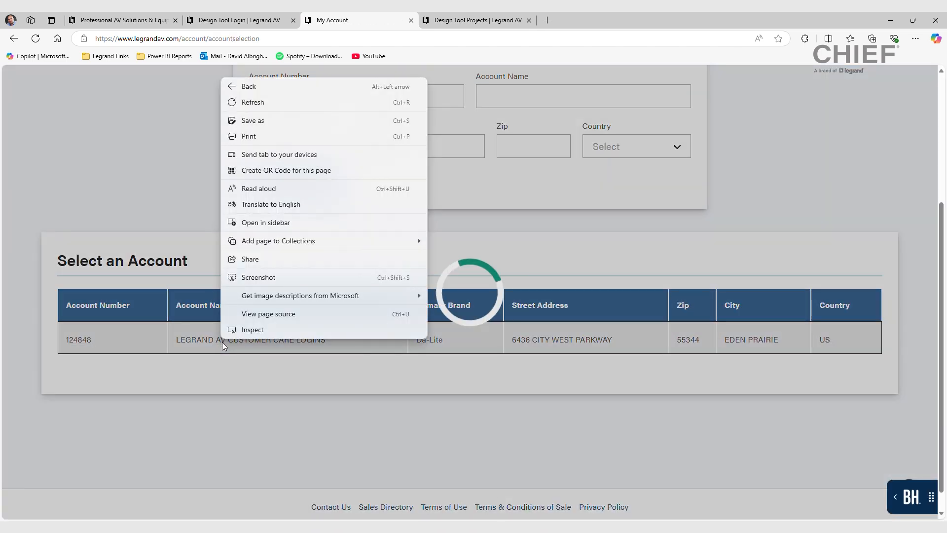
pyautogui.click(206, 340)
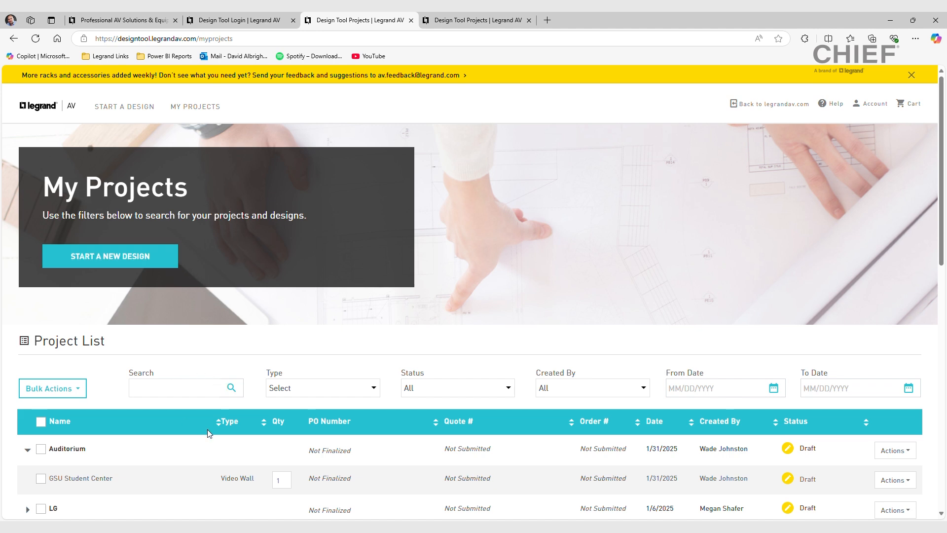
# Start a new TiLED dvLED Video Wall design from My Projects
pyautogui.scroll(-2, 192, 455)
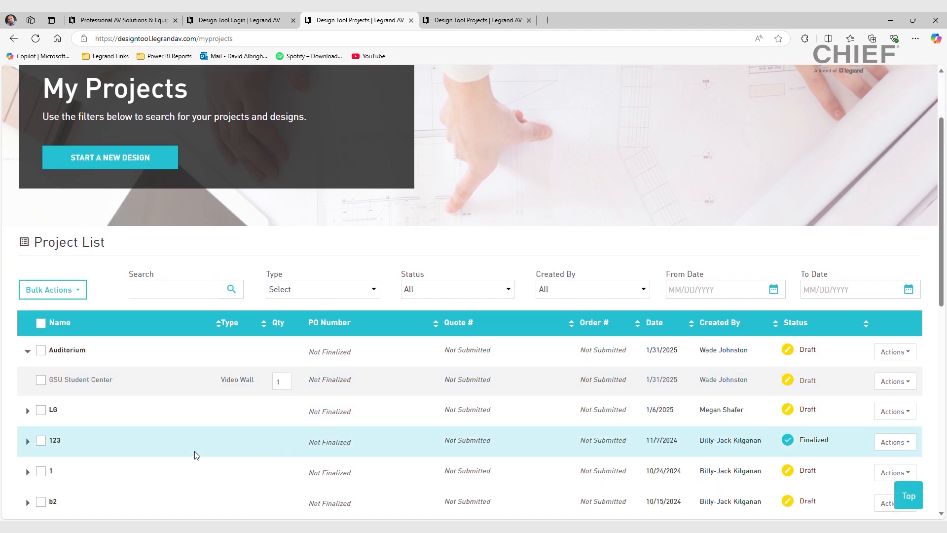
pyautogui.scroll(2, 193, 444)
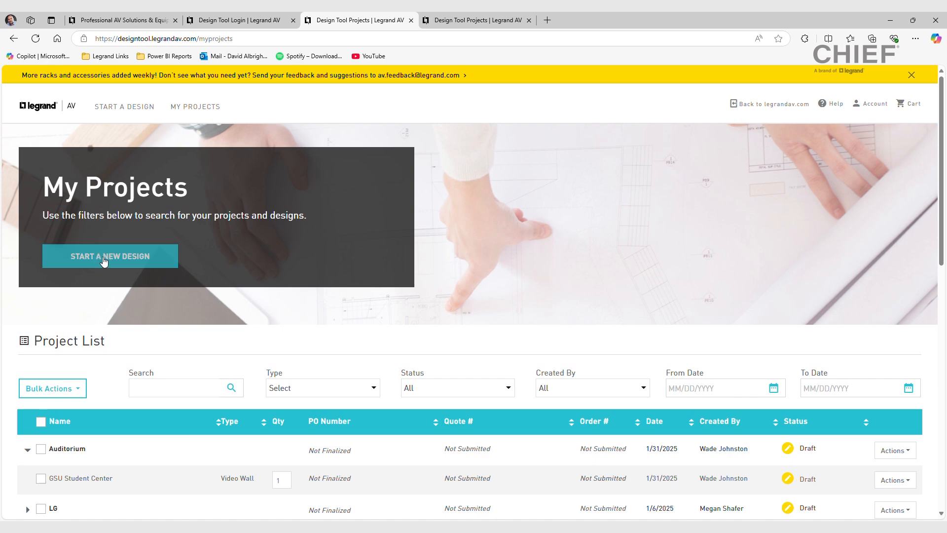
pyautogui.click(103, 260)
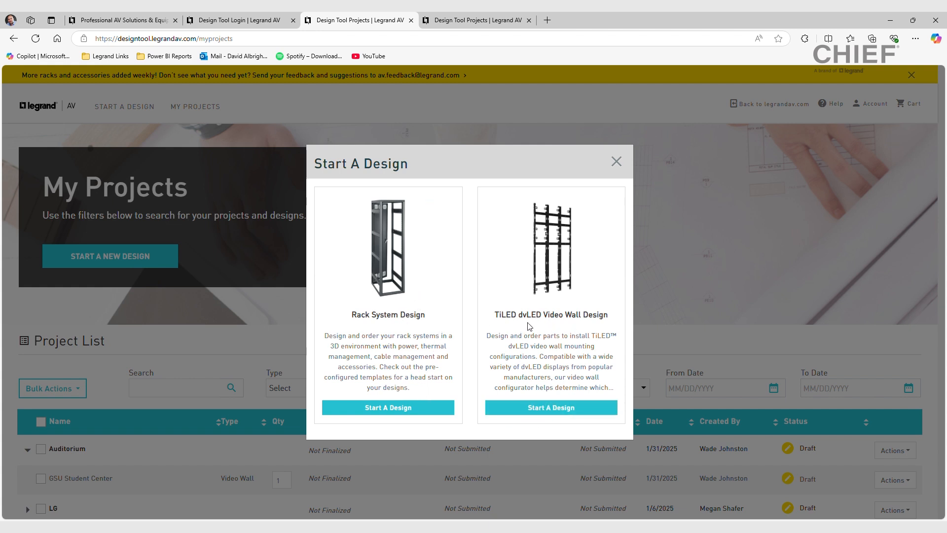
pyautogui.click(545, 409)
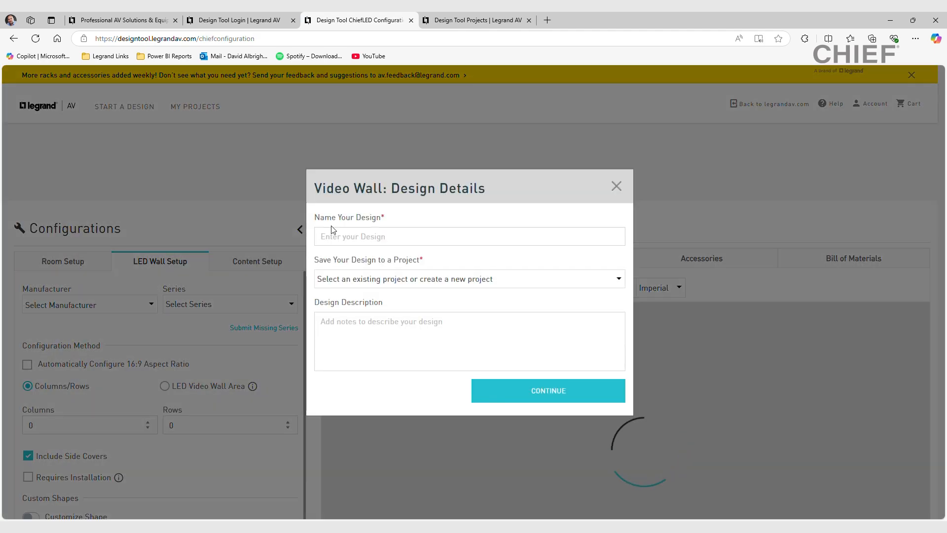
# Name the design "Video Demo", save it to the existing project "test", and add the description "asdfsadf"
pyautogui.click(355, 235)
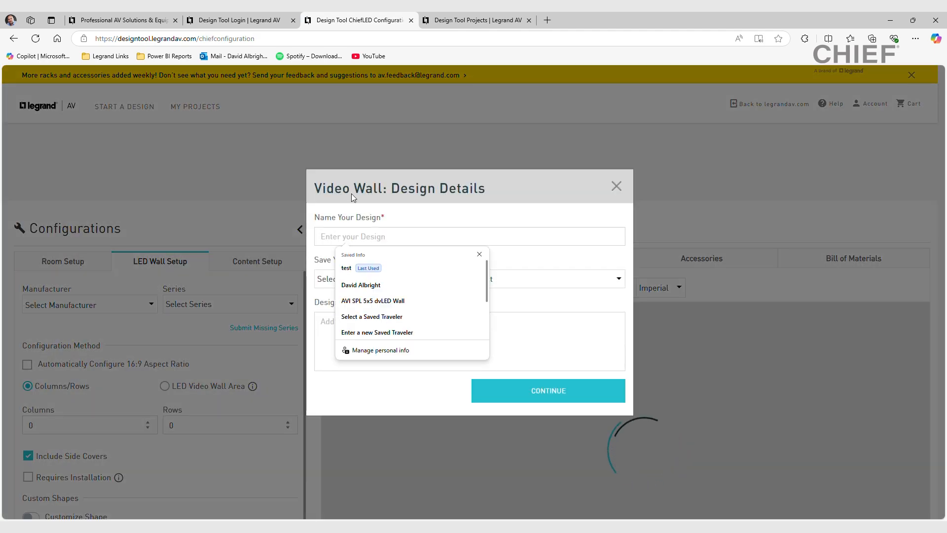
pyautogui.write('Video Demo')
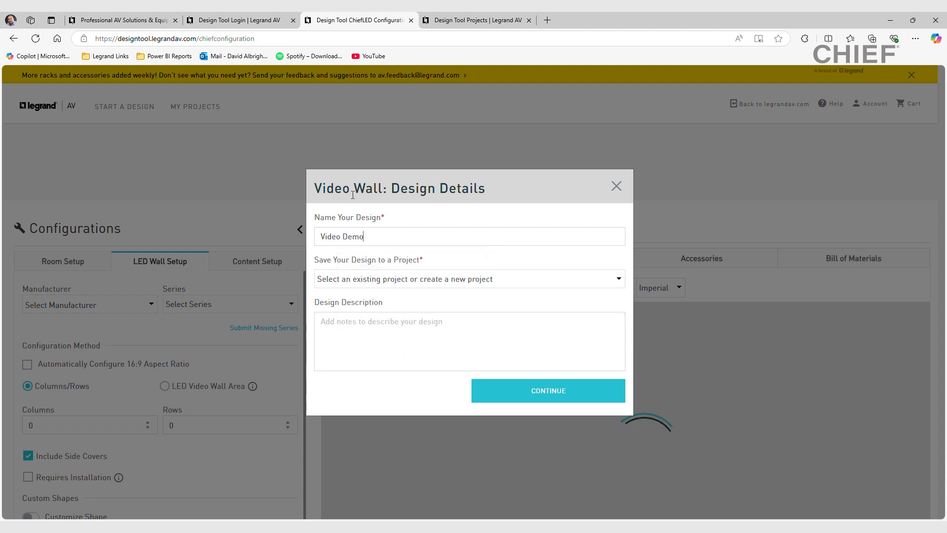
pyautogui.click(416, 280)
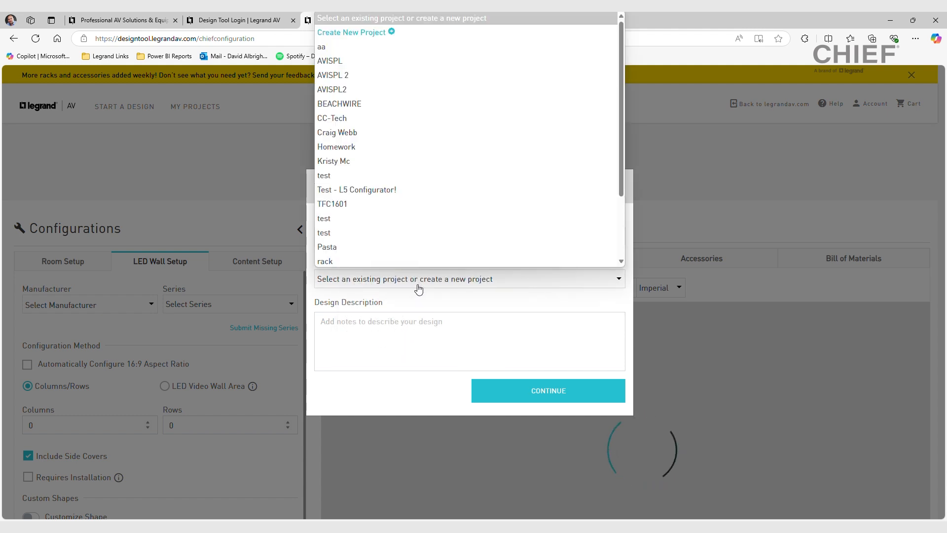
pyautogui.click(383, 217)
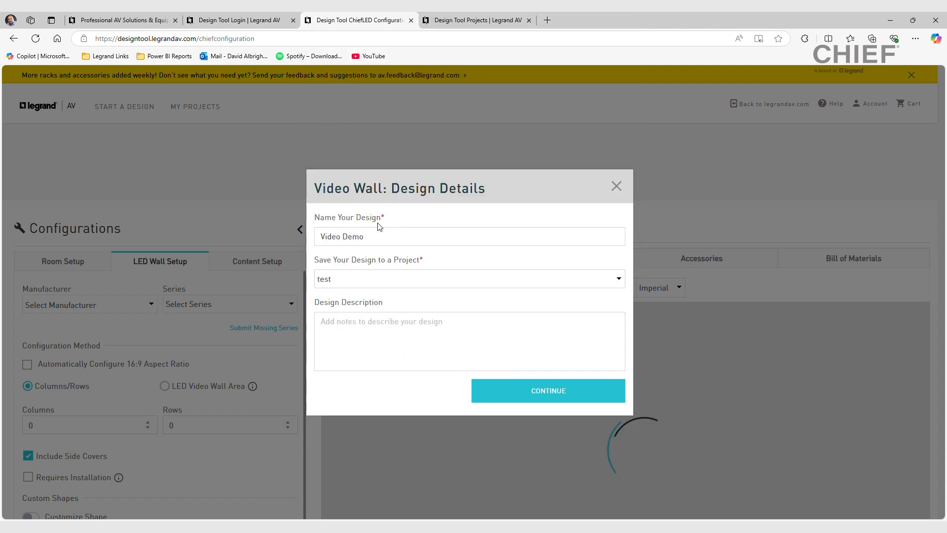
pyautogui.click(358, 326)
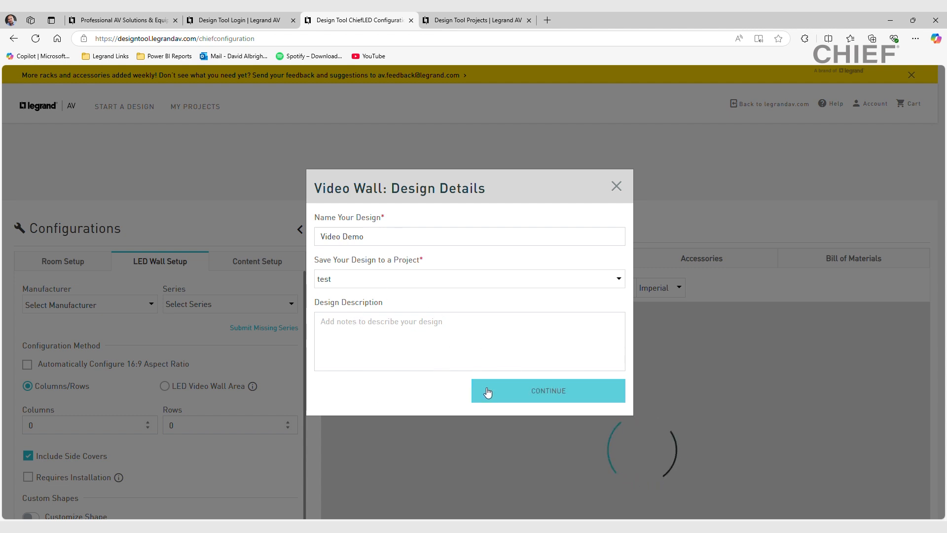
pyautogui.write('asdfsadf')
pyautogui.click(529, 394)
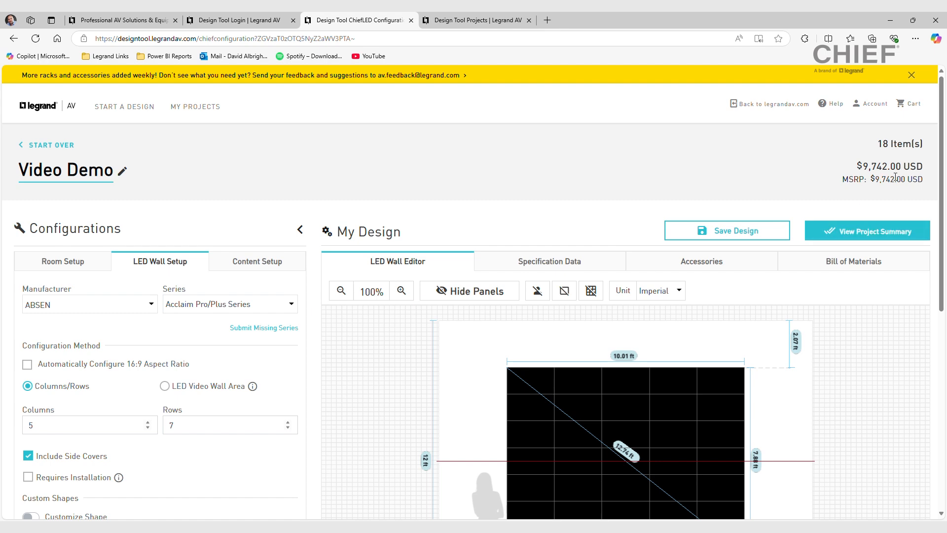
# Examine the LED wall drawing and its dimensions, and review the parts and prices in the bill of materials
pyautogui.scroll(-5, 358, 322)
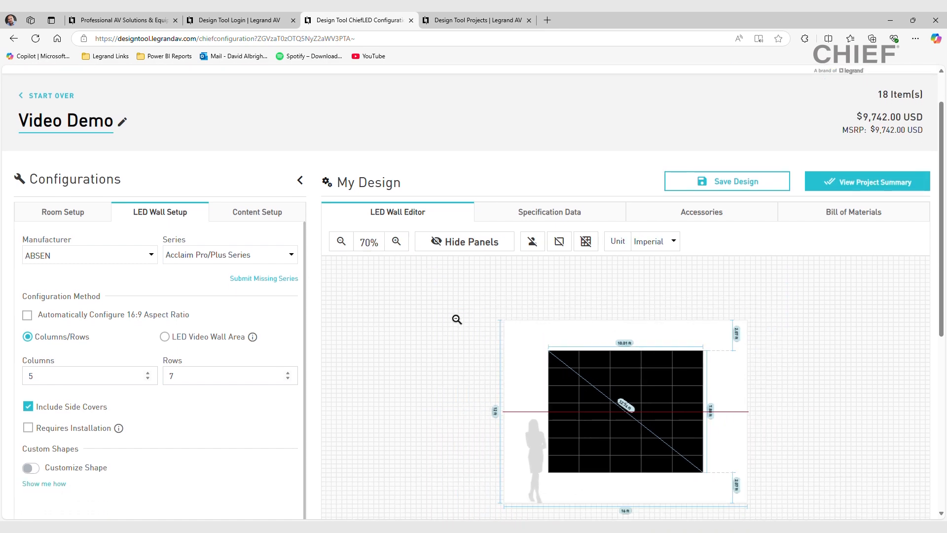
pyautogui.scroll(1, 471, 327)
pyautogui.scroll(-4, 482, 146)
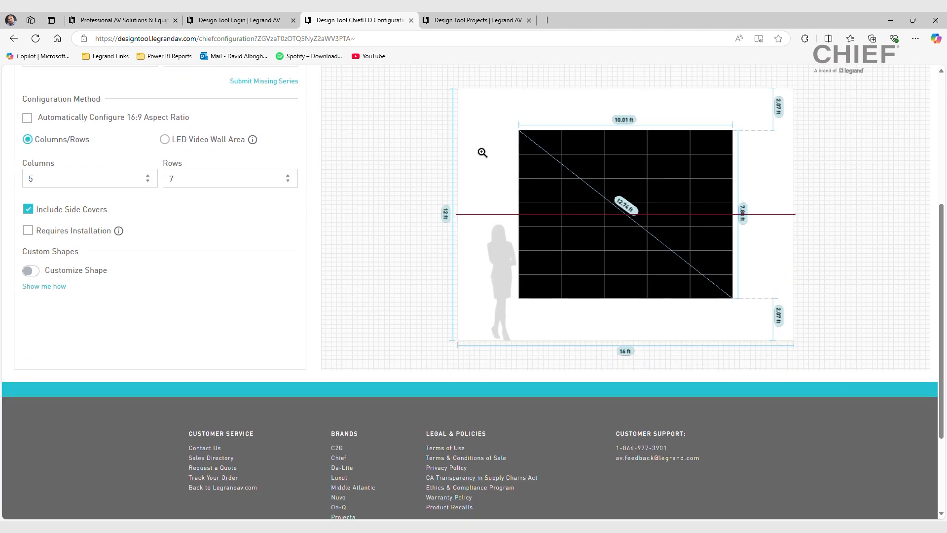
pyautogui.scroll(1, 481, 152)
pyautogui.scroll(5, 312, 215)
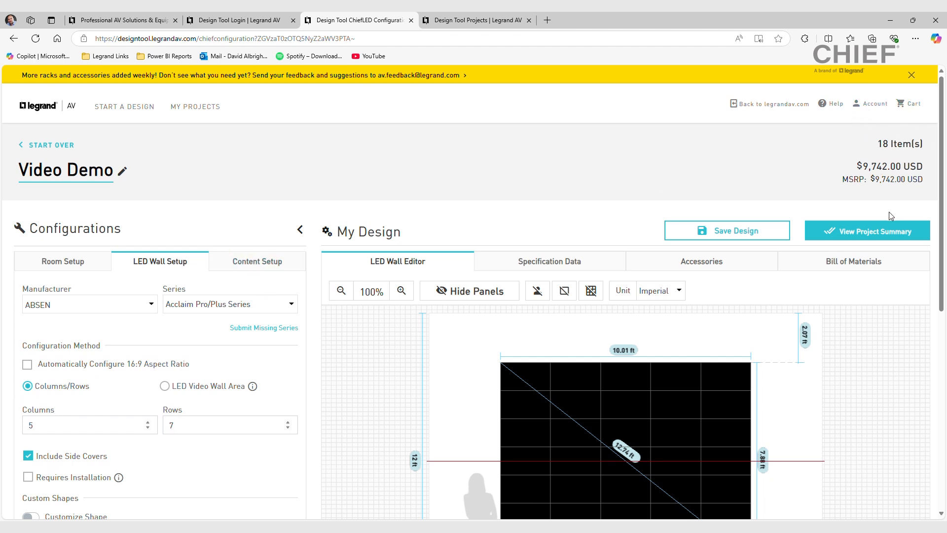
pyautogui.click(840, 262)
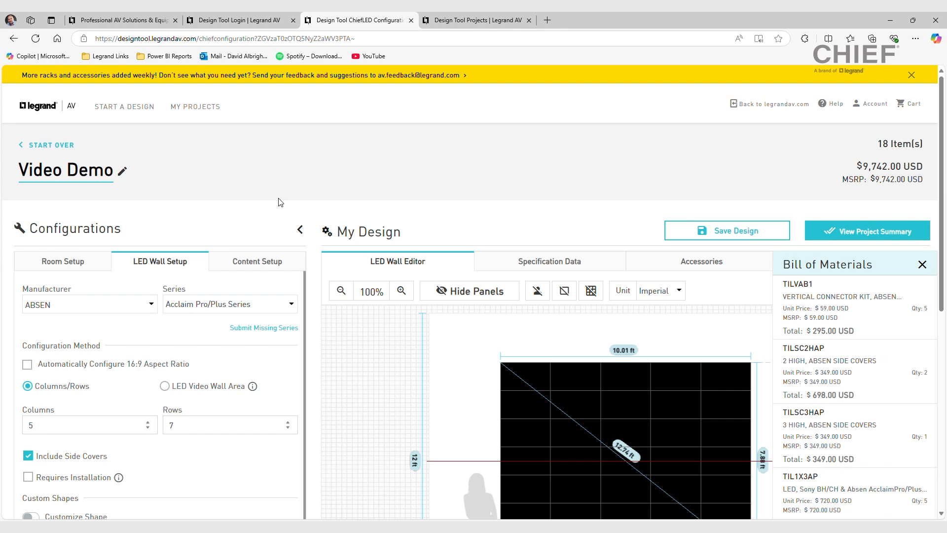
pyautogui.scroll(-3, 156, 305)
pyautogui.scroll(3, 143, 256)
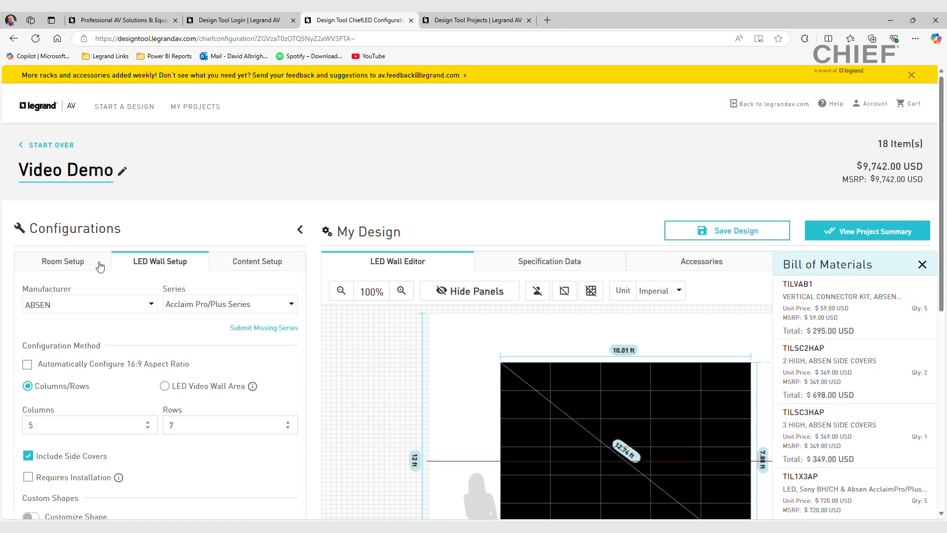
# In the room setup, turn off automatic fitting to the configuration, and close the bill of materials
pyautogui.click(77, 265)
pyautogui.scroll(-2, 99, 279)
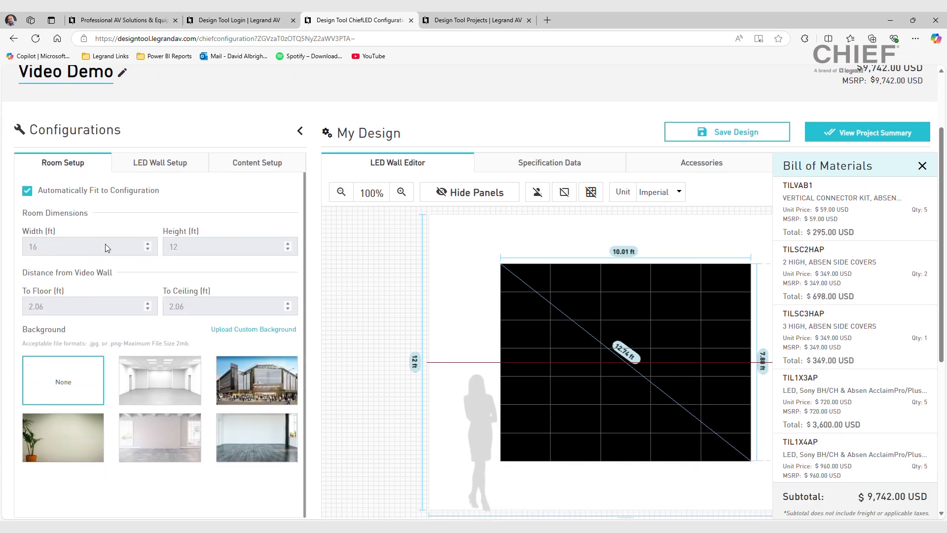
pyautogui.click(922, 166)
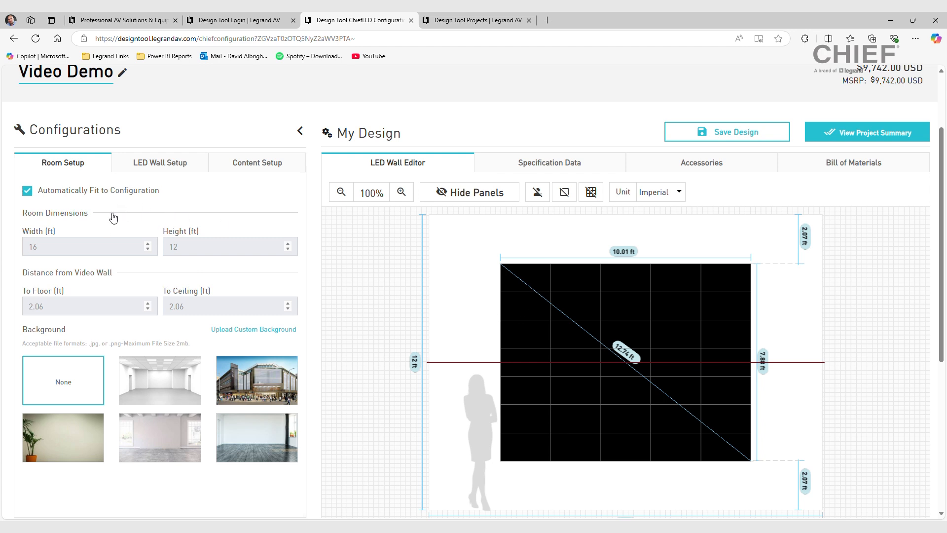
pyautogui.click(83, 193)
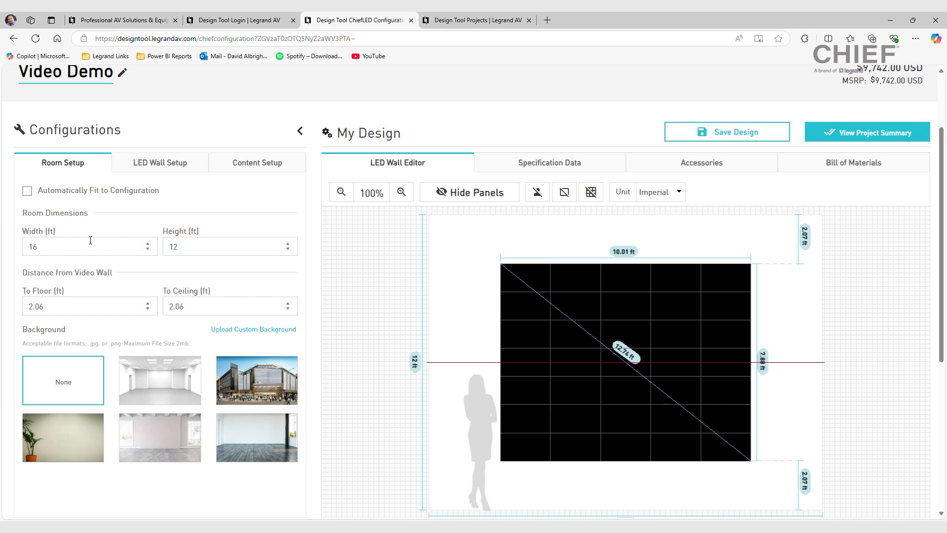
# Set the room width to 25 ft, the height to 12 ft, and the video wall's distance to the floor to 3 ft
pyautogui.moveTo(90, 240); pyautogui.dragTo(18, 241)
pyautogui.write('25')
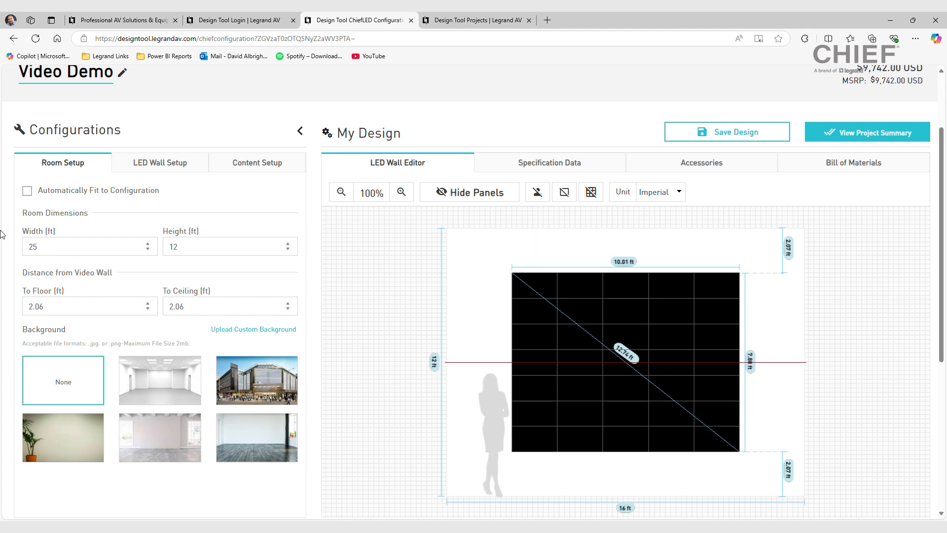
pyautogui.press('Tab')
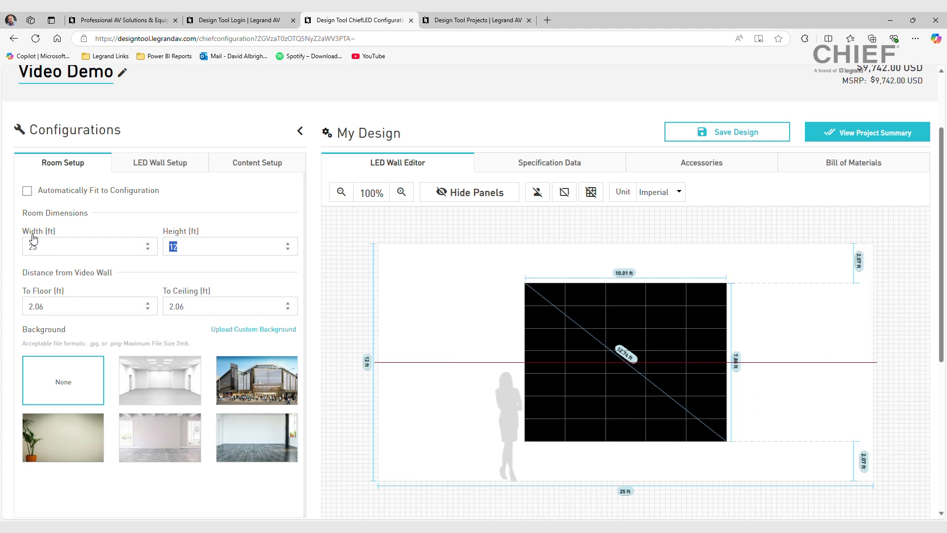
pyautogui.write('12')
pyautogui.press('Tab')
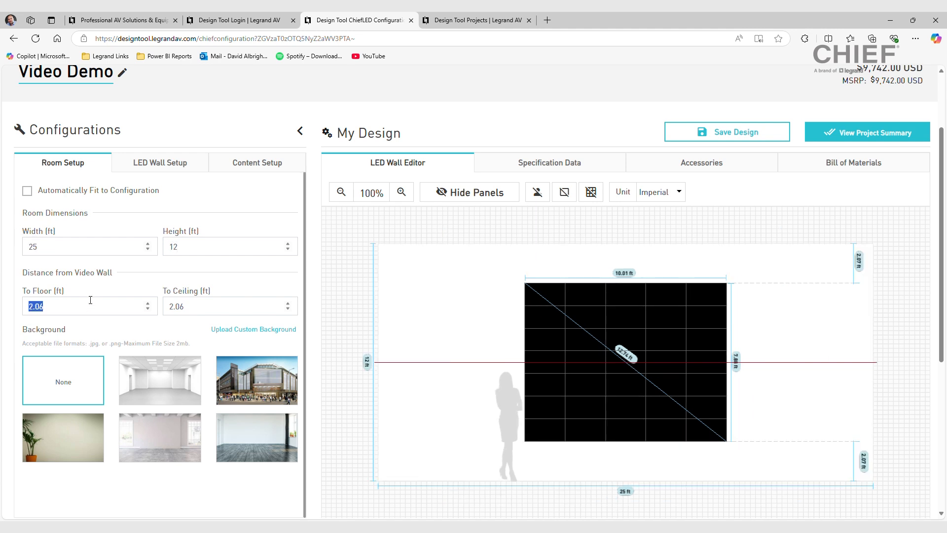
pyautogui.write('3')
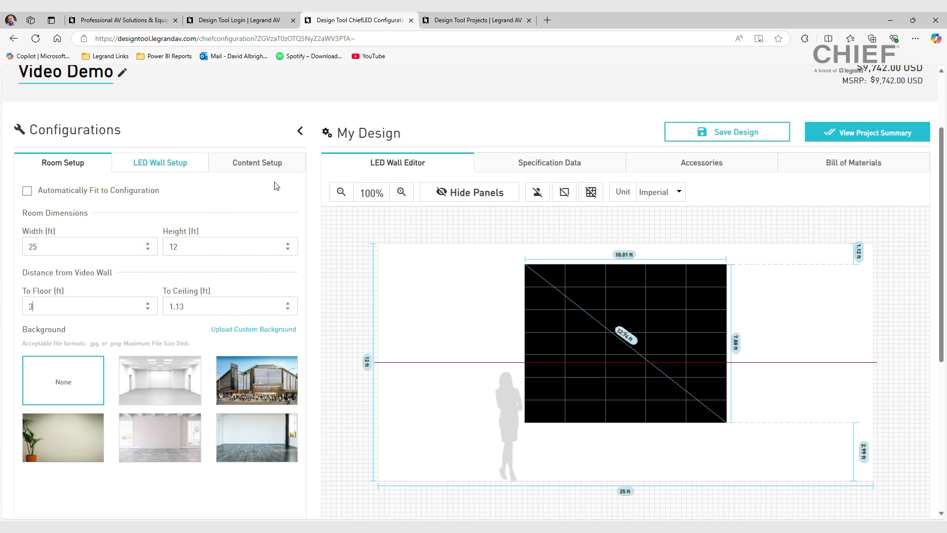
# Hide and restore the LED panels and the human silhouette to preview the mounting structure in the wall editor
pyautogui.click(471, 195)
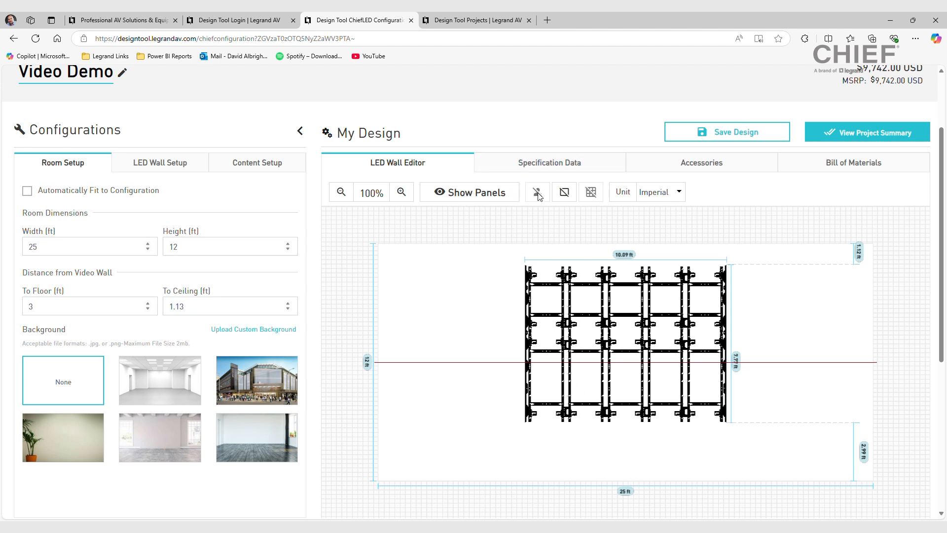
pyautogui.click(500, 196)
pyautogui.click(538, 196)
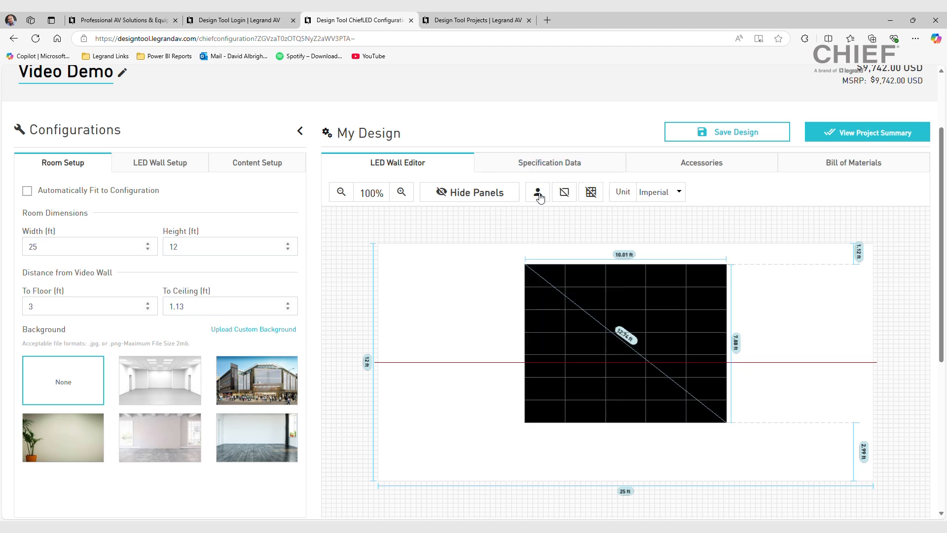
pyautogui.click(538, 195)
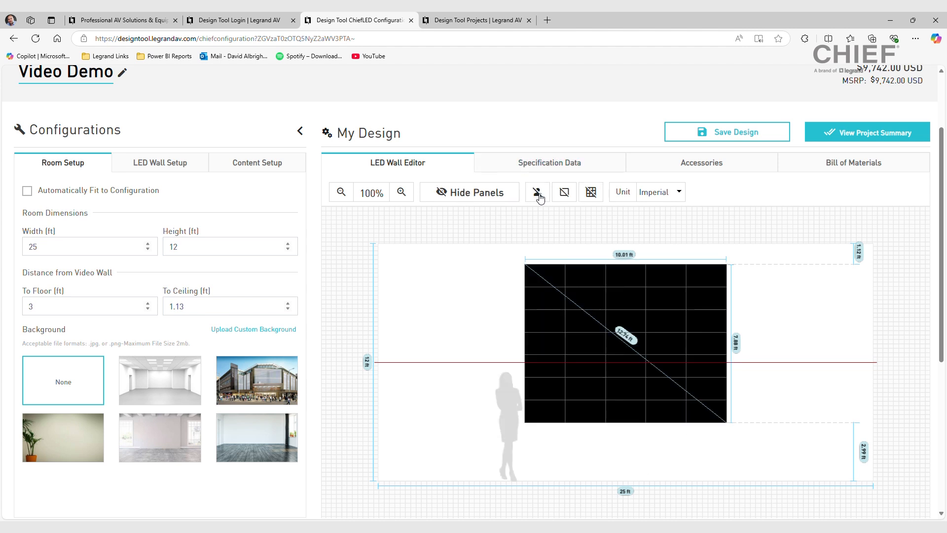
# Toggle the dimensions and the grid off and back on in the wall editor
pyautogui.click(566, 195)
pyautogui.click(566, 195)
pyautogui.click(565, 195)
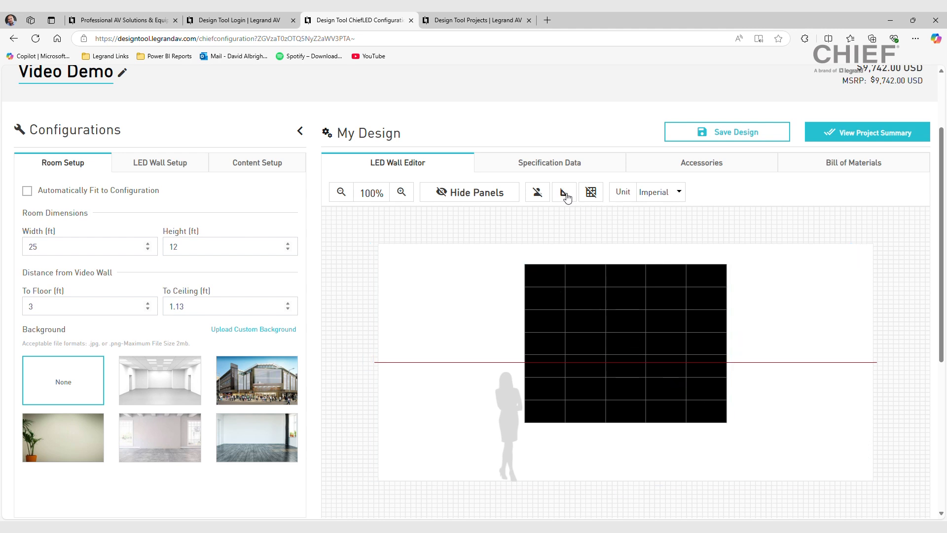
pyautogui.click(565, 194)
pyautogui.click(590, 194)
pyautogui.click(590, 194)
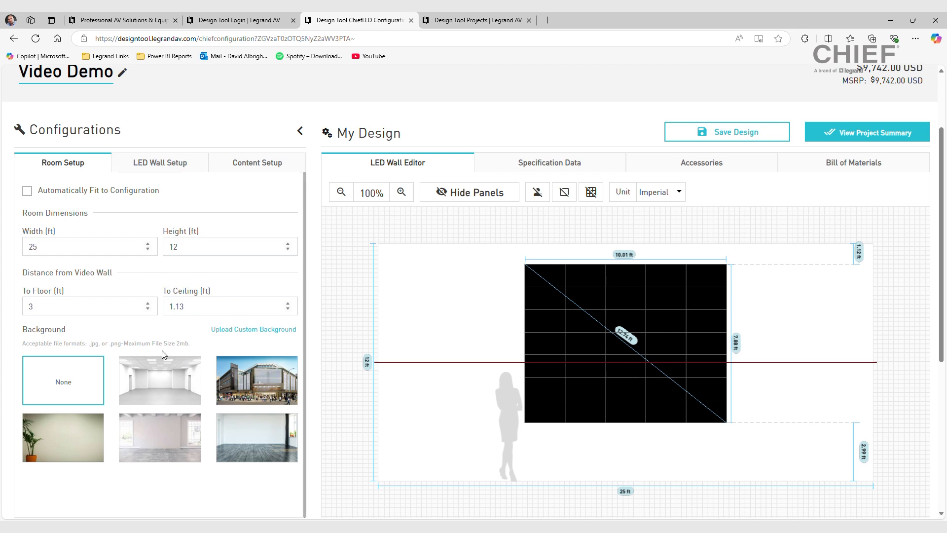
# Open the LED wall setup and look through the available manufacturers
pyautogui.doubleClick(165, 169)
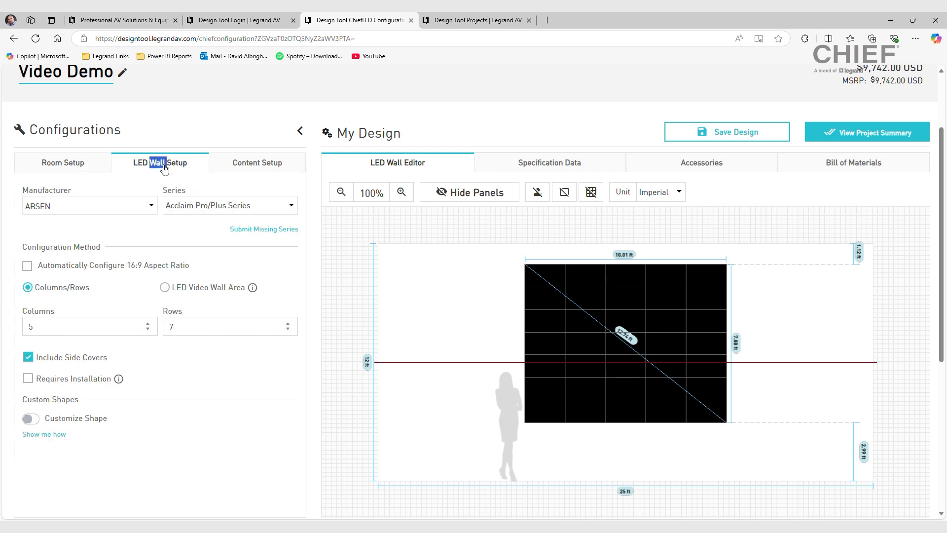
pyautogui.click(156, 182)
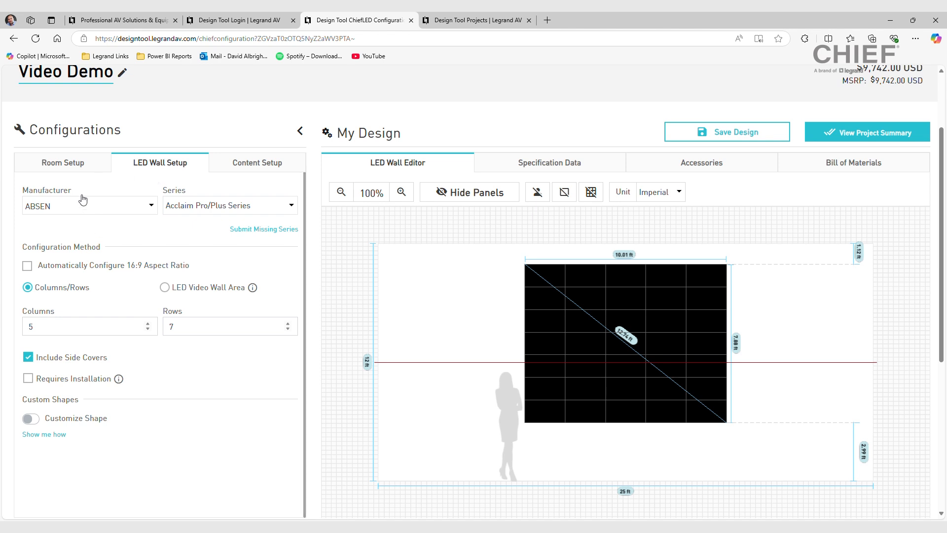
pyautogui.click(76, 212)
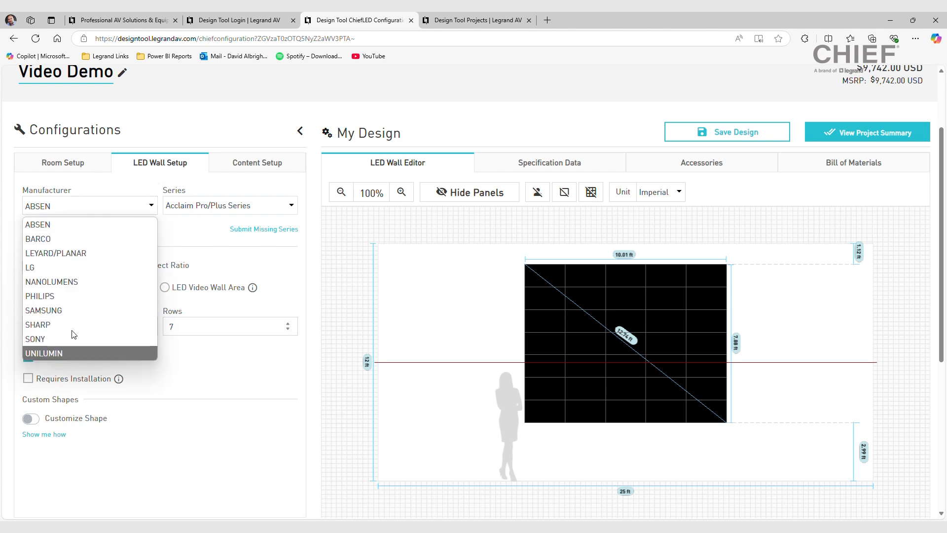
pyautogui.click(115, 199)
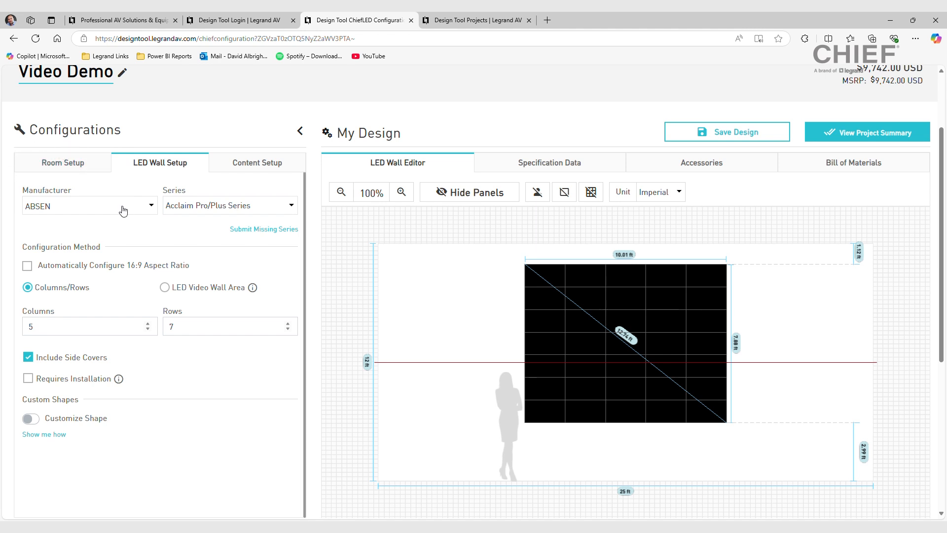
# Try UNILUMIN as the LED manufacturer, check its series, and return to ABSEN with the Acclaim Pro/Plus Series
pyautogui.click(97, 206)
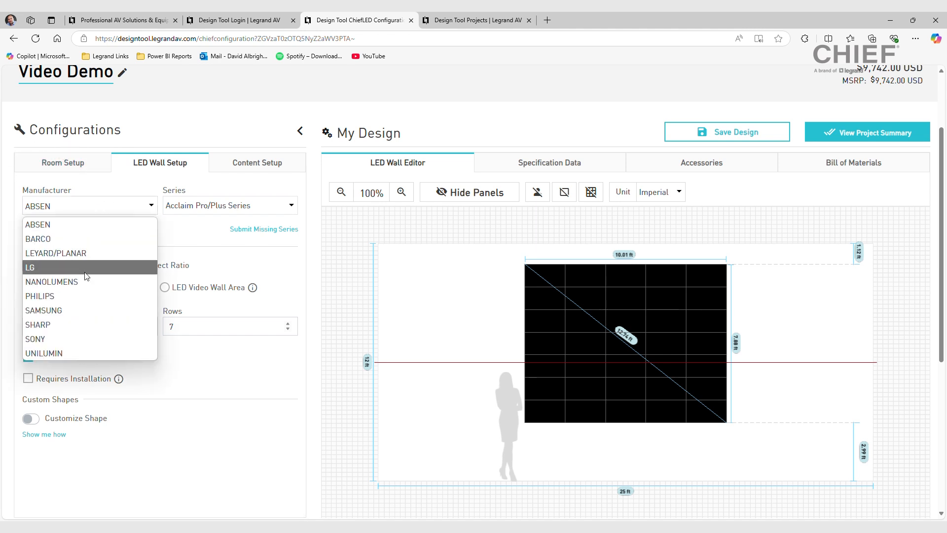
pyautogui.click(83, 351)
pyautogui.click(205, 210)
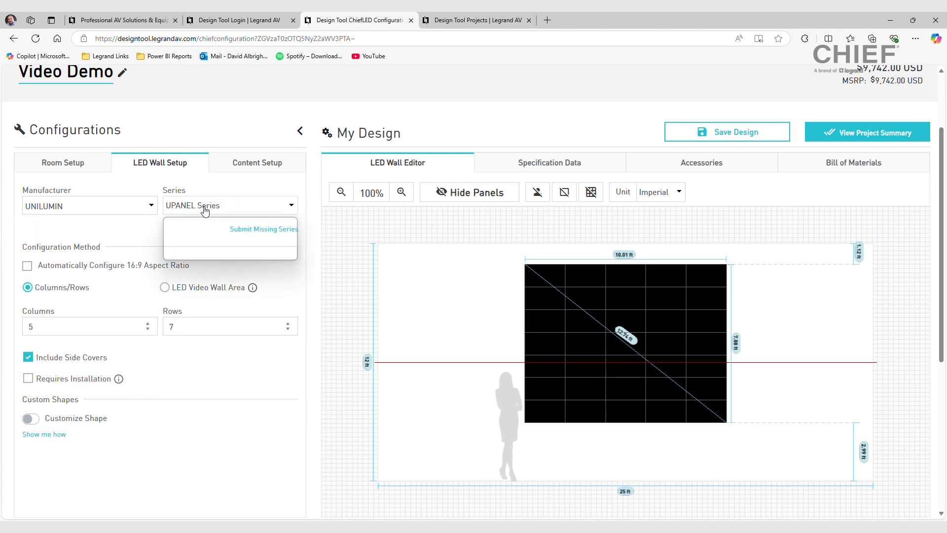
pyautogui.click(130, 207)
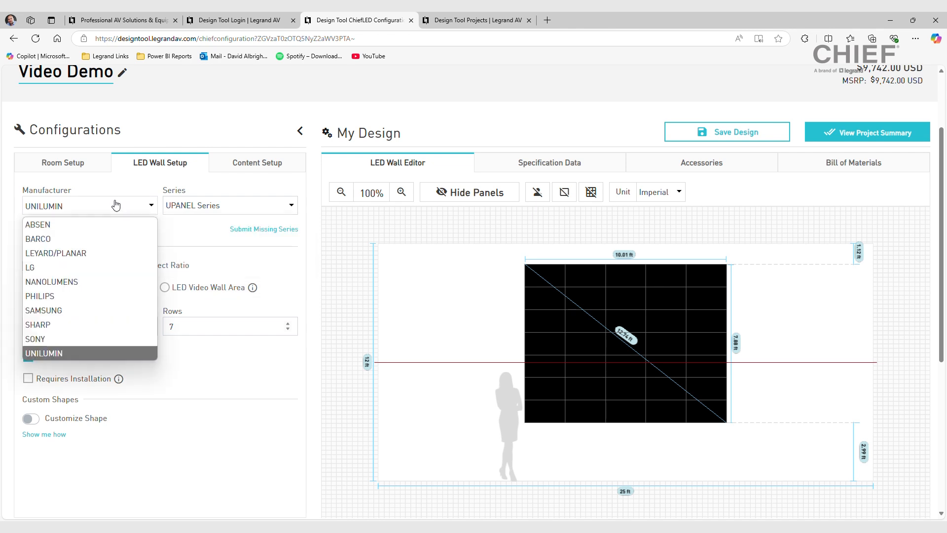
pyautogui.click(85, 225)
pyautogui.click(188, 210)
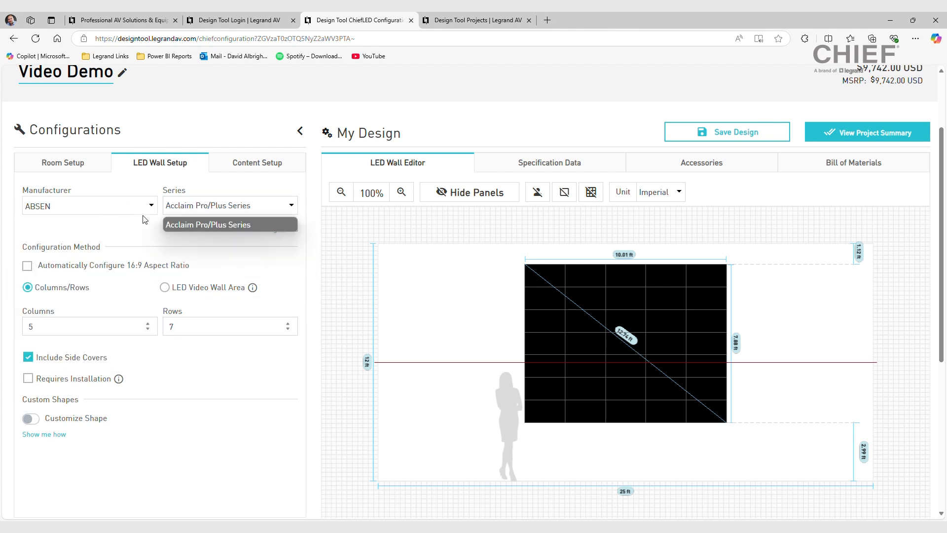
pyautogui.click(112, 223)
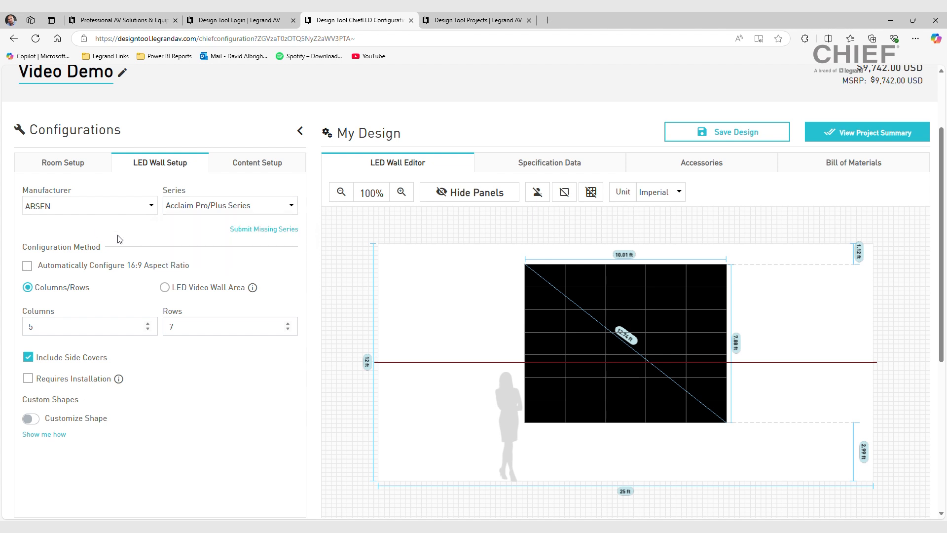
# Apply the automatic 16:9 aspect ratio configuration to the LED wall and turn it back off
pyautogui.click(111, 270)
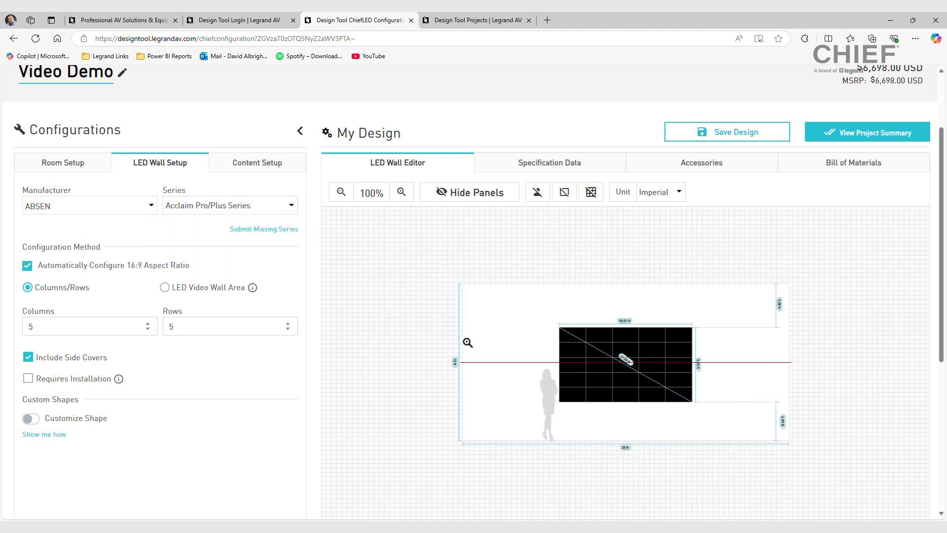
pyautogui.scroll(3, 590, 366)
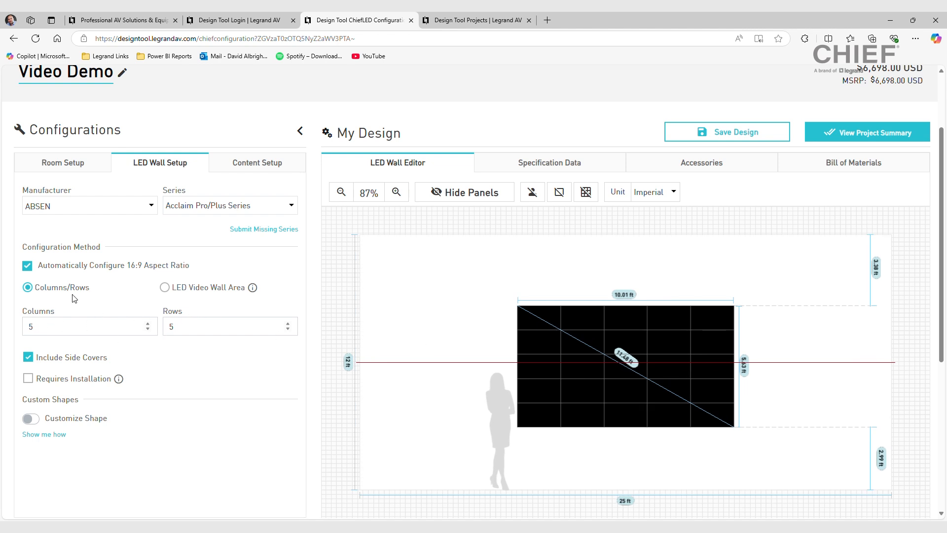
pyautogui.click(79, 267)
# Try the LED wall with 8 columns and set it back to 5 columns
pyautogui.scroll(1, 814, 173)
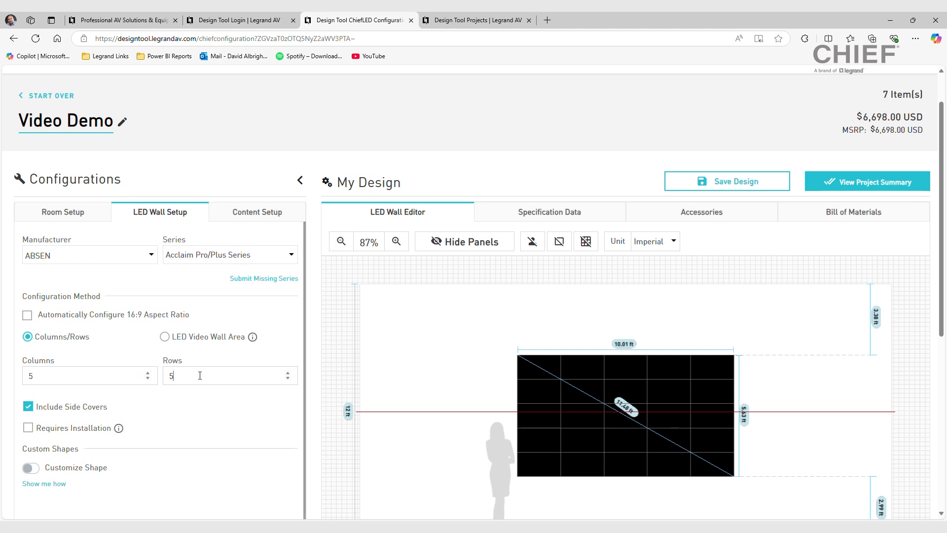
pyautogui.hotkey('shift', 'Tab')
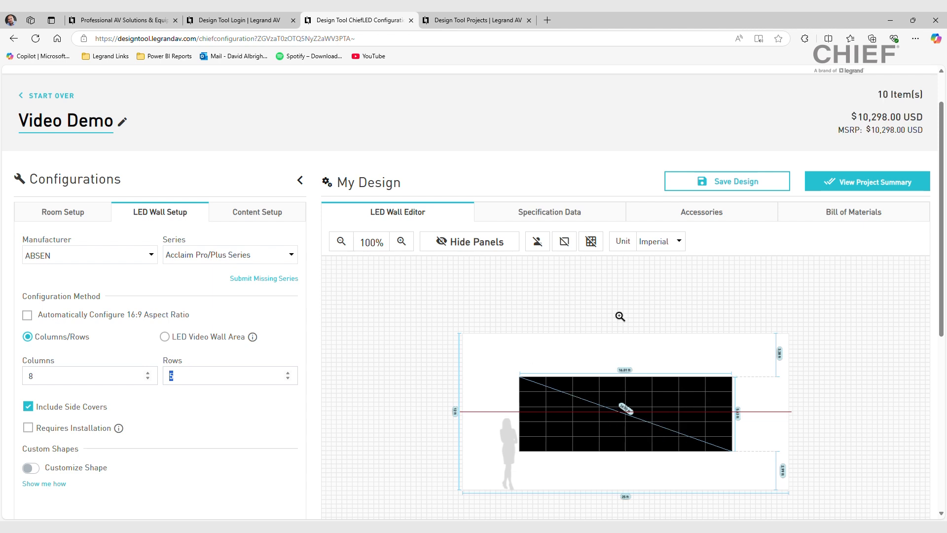
pyautogui.click(77, 371)
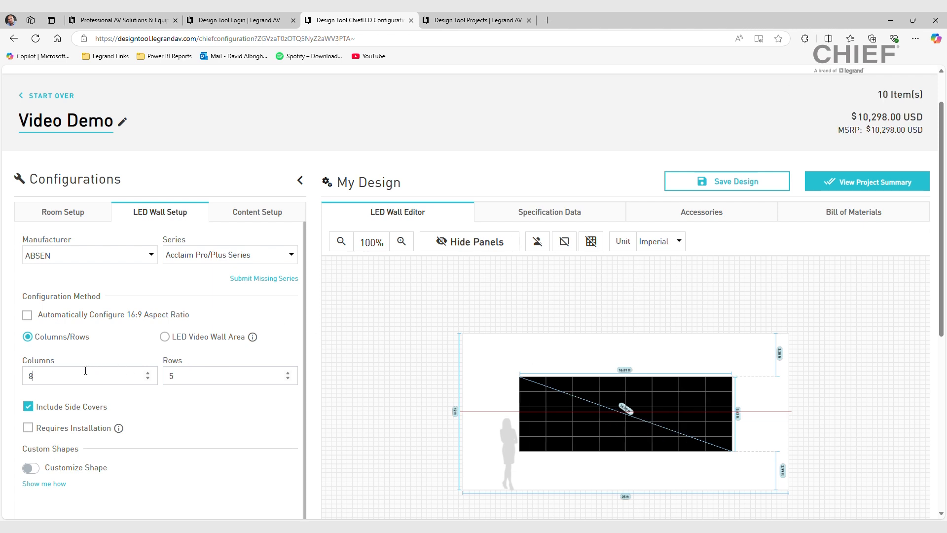
pyautogui.press('BackSpace')
pyautogui.write('5')
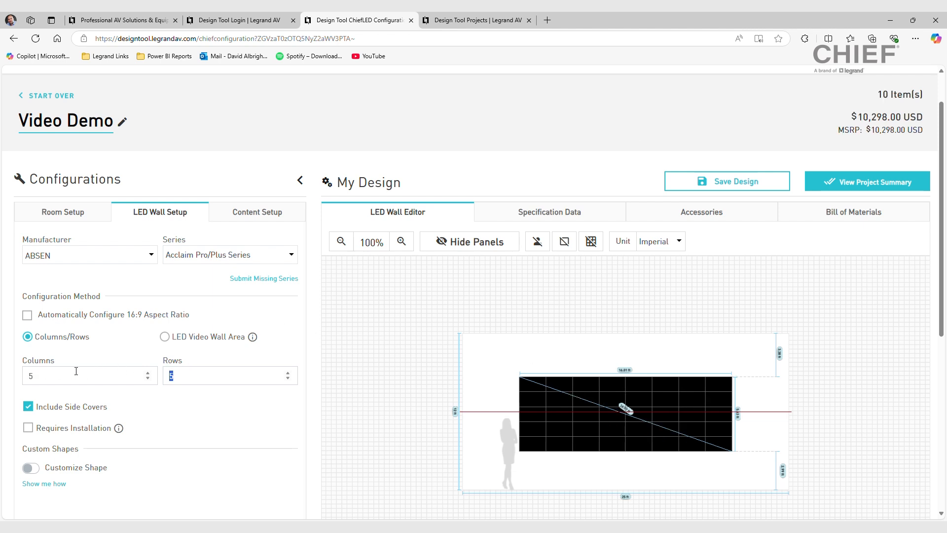
# Exclude the side covers from the LED wall configuration
pyautogui.click(28, 407)
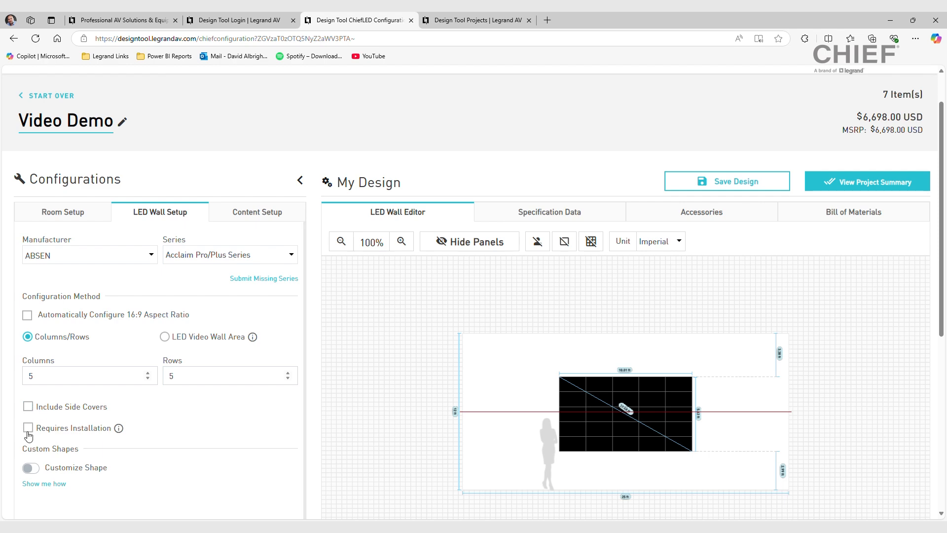
# Mark the wall as requiring installation, review the support, site and measurement fields of the installation details, and close the form without saving
pyautogui.click(28, 430)
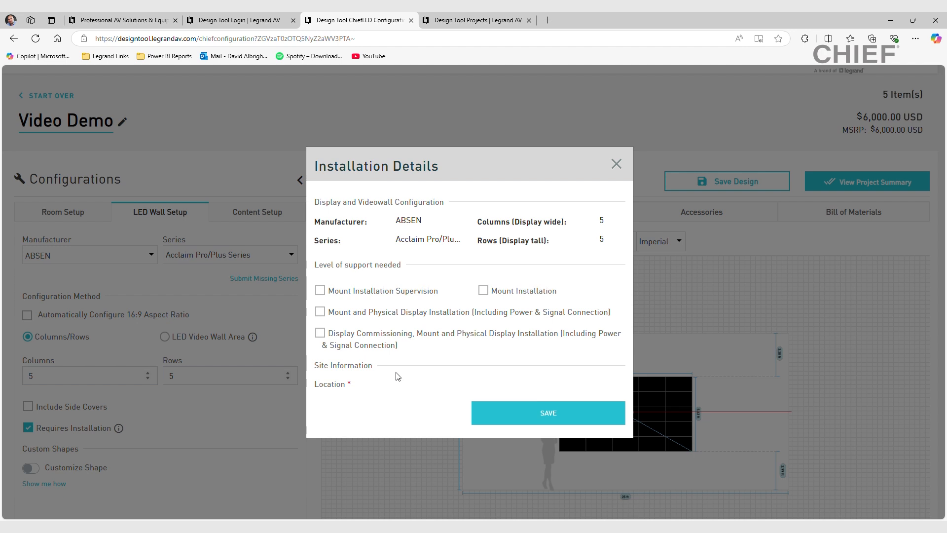
pyautogui.scroll(-3, 409, 330)
pyautogui.scroll(2, 407, 323)
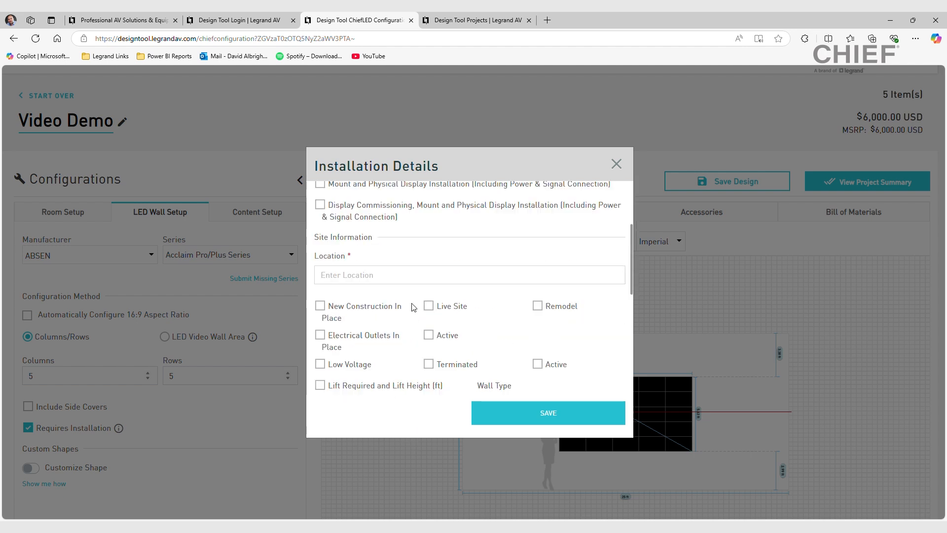
pyautogui.scroll(-1, 438, 298)
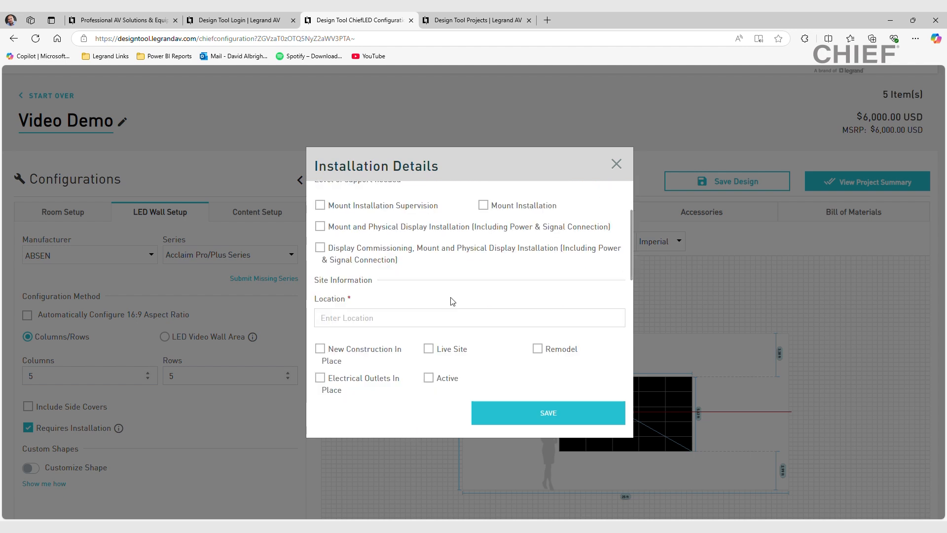
pyautogui.scroll(-3, 444, 305)
pyautogui.scroll(1, 403, 284)
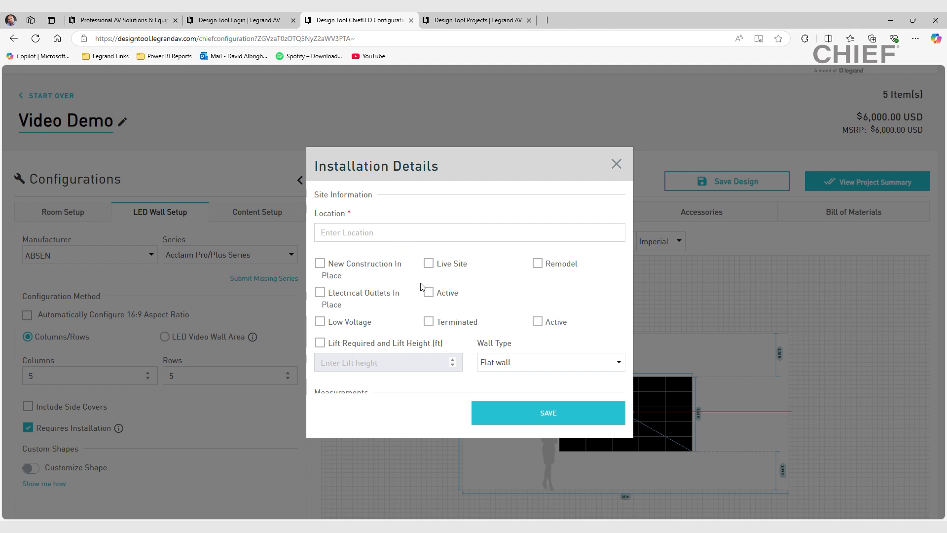
pyautogui.scroll(-1, 425, 278)
pyautogui.scroll(-2, 494, 307)
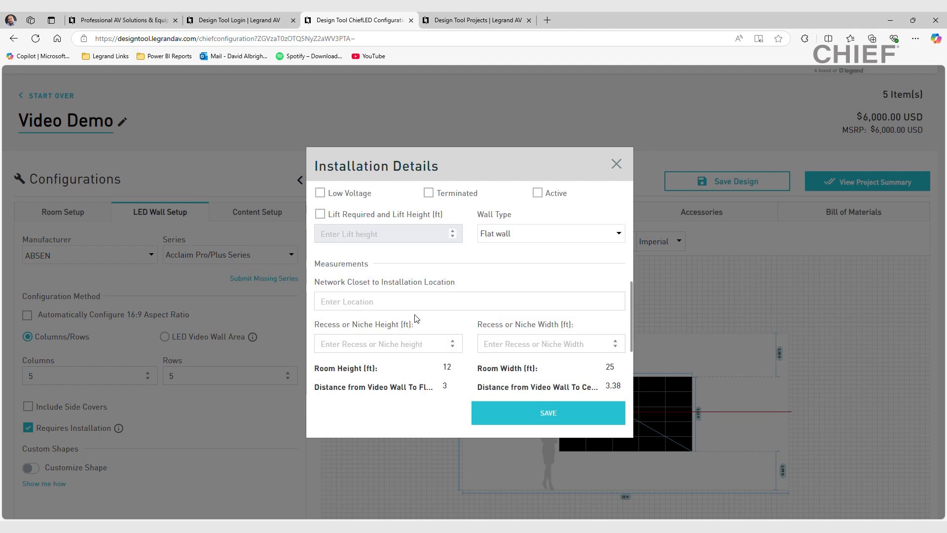
pyautogui.scroll(-2, 444, 311)
pyautogui.scroll(-1, 444, 345)
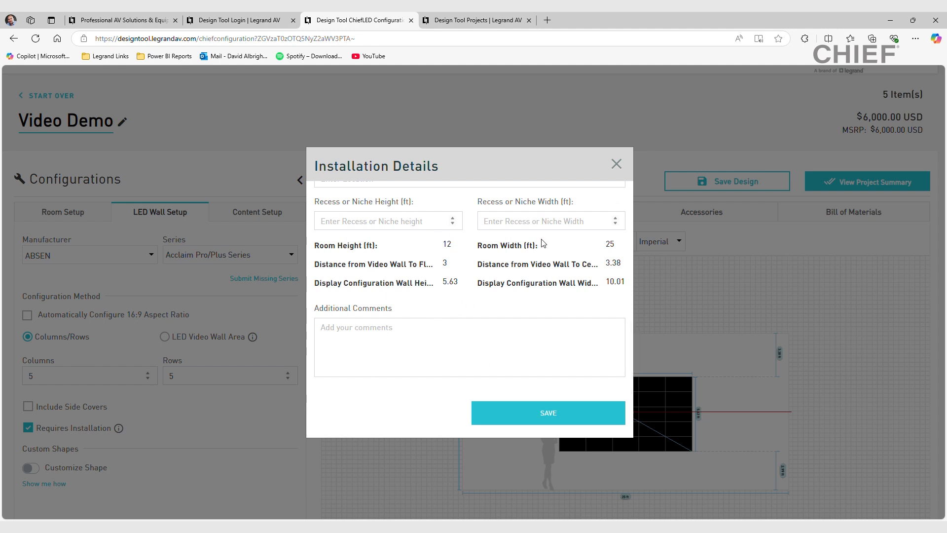
pyautogui.click(617, 165)
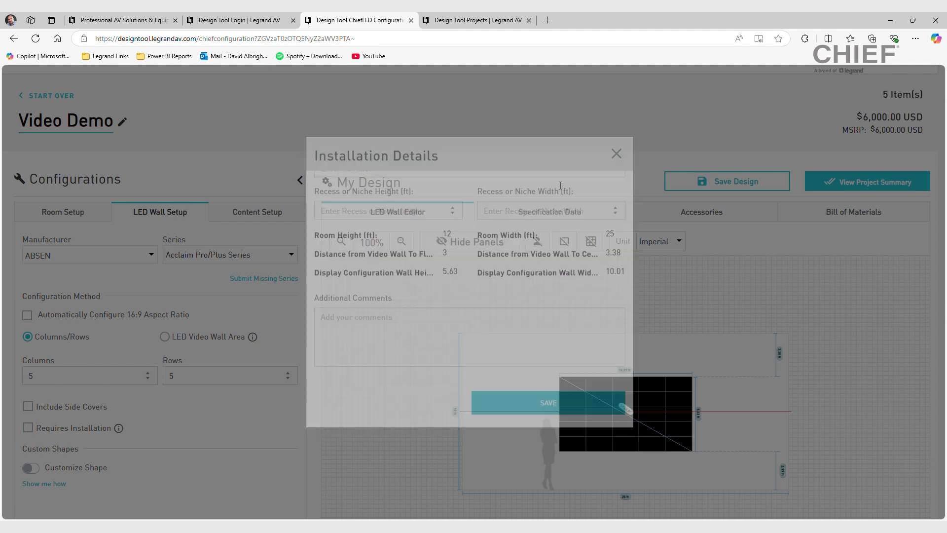
# Turn on shape customization and preview the Diamond, Archway, Stairstep and FreeForm layouts of the LED wall
pyautogui.scroll(-1, 205, 313)
pyautogui.scroll(1, 204, 312)
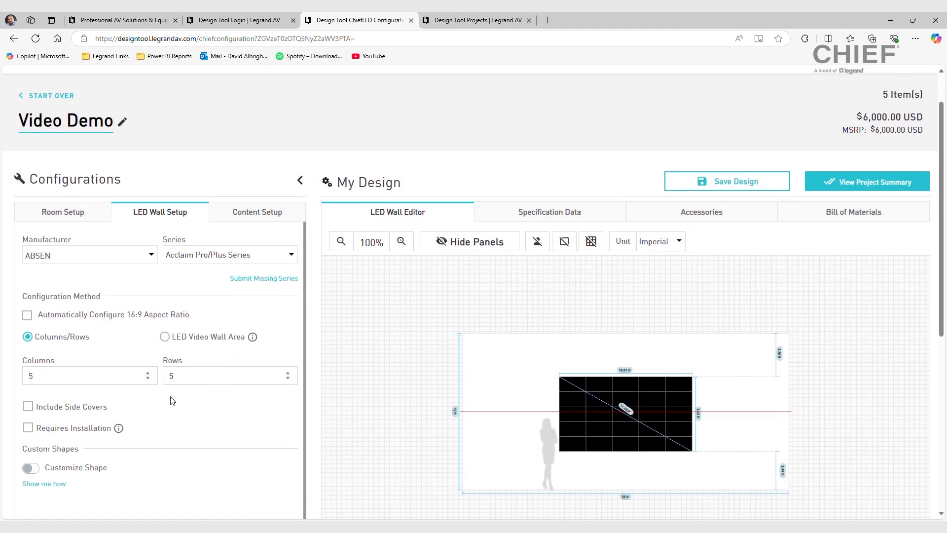
pyautogui.scroll(-1, 133, 423)
pyautogui.click(68, 418)
pyautogui.scroll(-4, 184, 338)
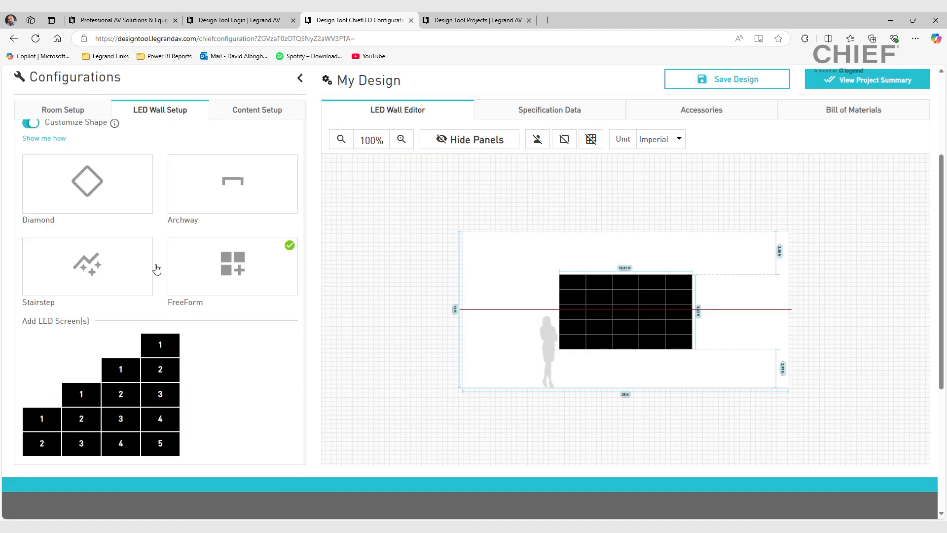
pyautogui.click(96, 206)
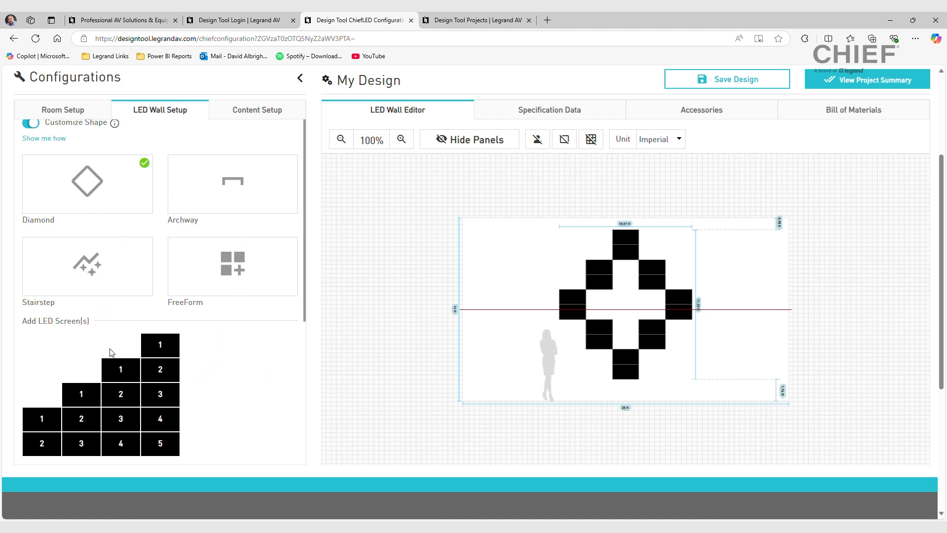
pyautogui.click(240, 198)
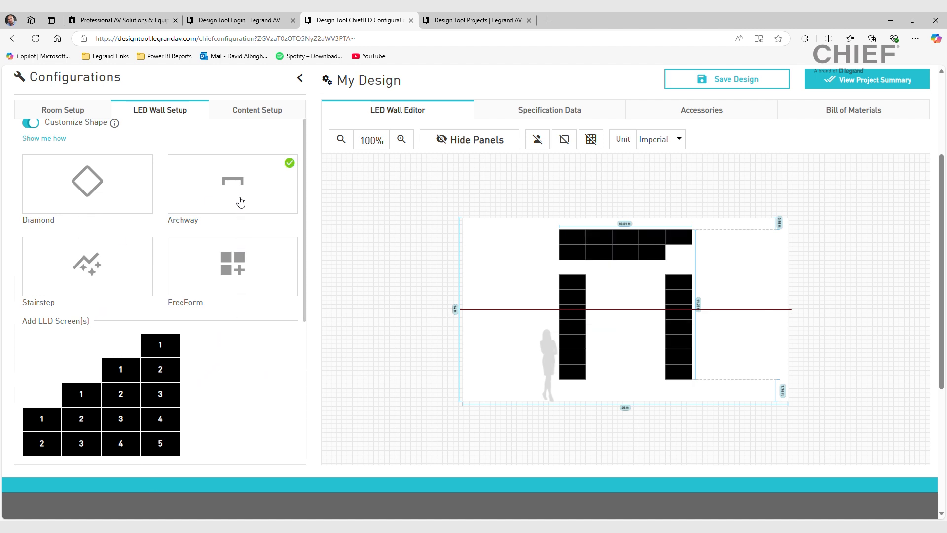
pyautogui.click(101, 261)
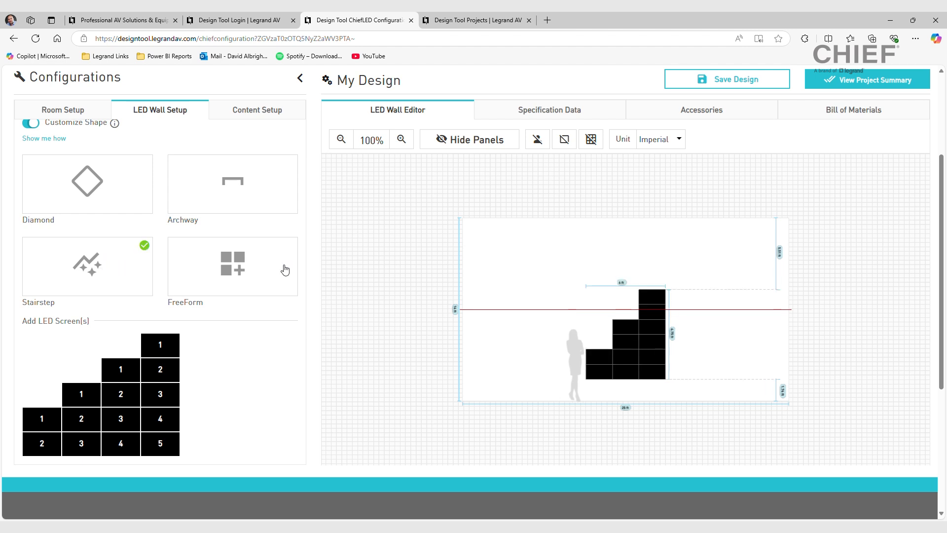
pyautogui.click(202, 275)
# Turn off shape customization and set the LED wall to 5 columns and 5 rows
pyautogui.scroll(5, 69, 251)
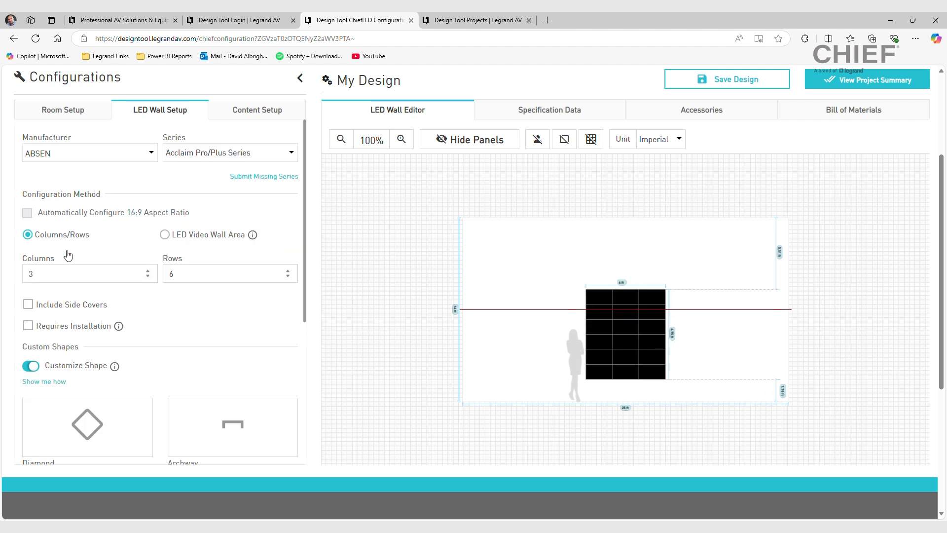
pyautogui.click(53, 368)
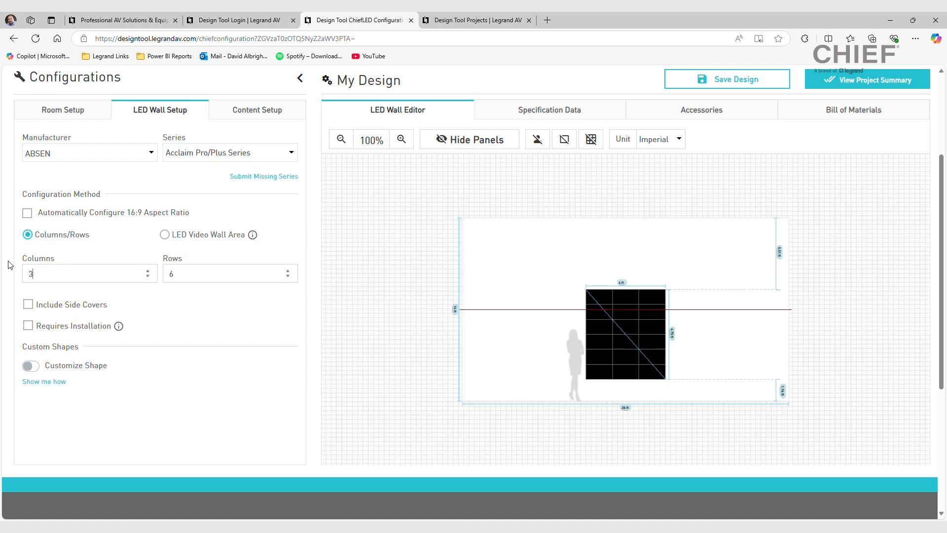
pyautogui.press('BackSpace')
pyautogui.write('55')
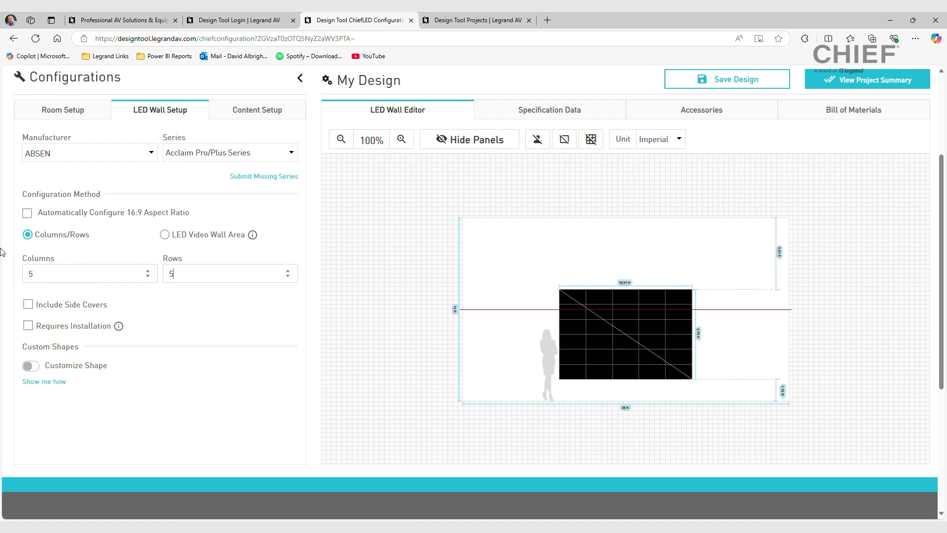
# In the room setup, set the video wall's distance to the floor to 3 ft and the room height to 13 ft
pyautogui.click(58, 109)
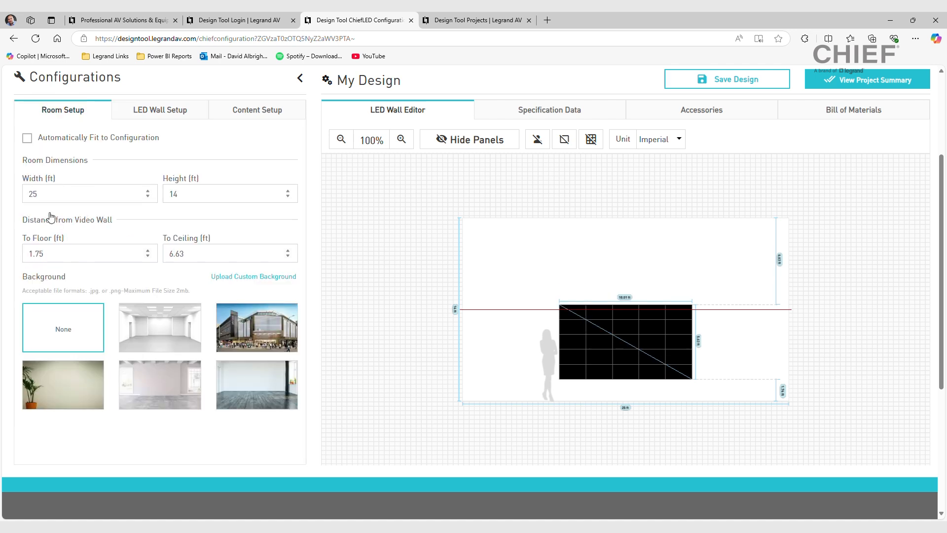
pyautogui.doubleClick(144, 252)
pyautogui.write('3')
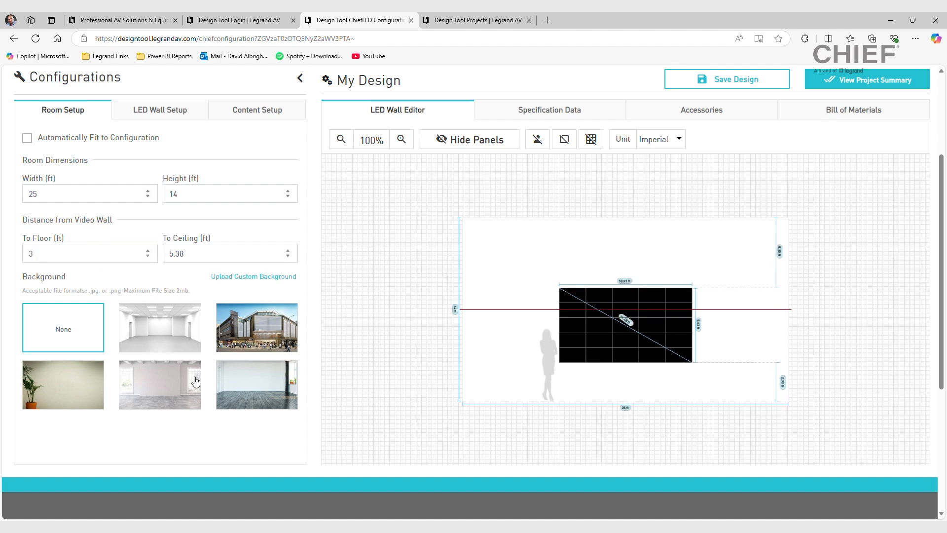
pyautogui.scroll(2, 650, 334)
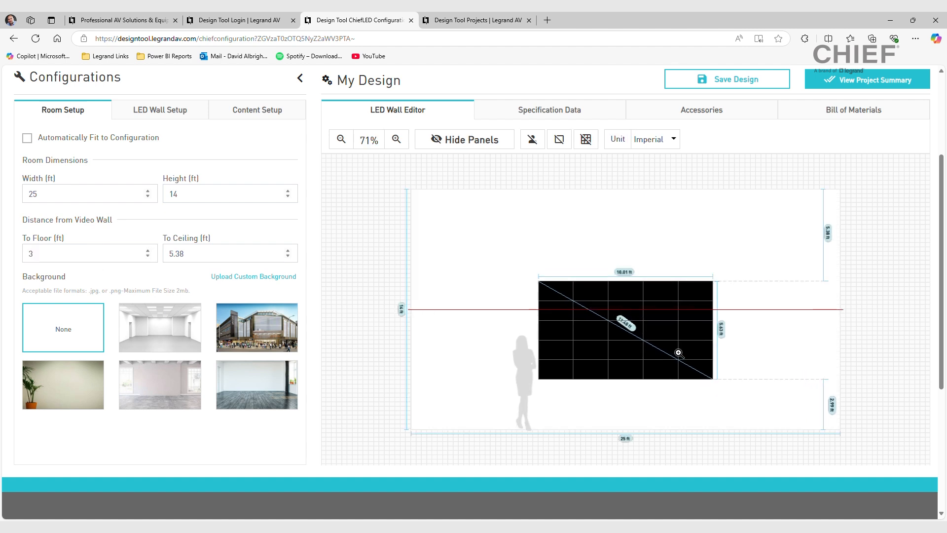
pyautogui.doubleClick(289, 198)
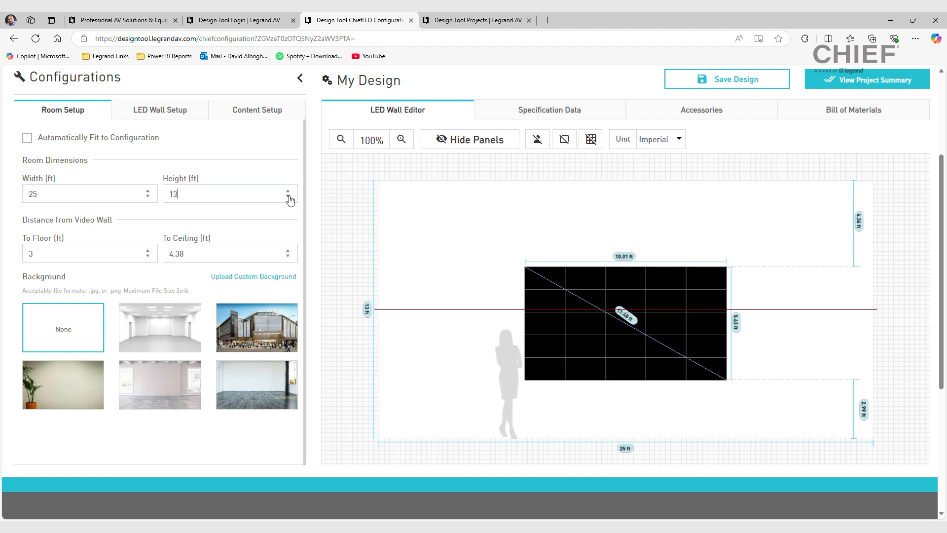
# In the content setup, preview the multicolored liquid video on the LED wall and apply the purple swirl image
pyautogui.click(157, 109)
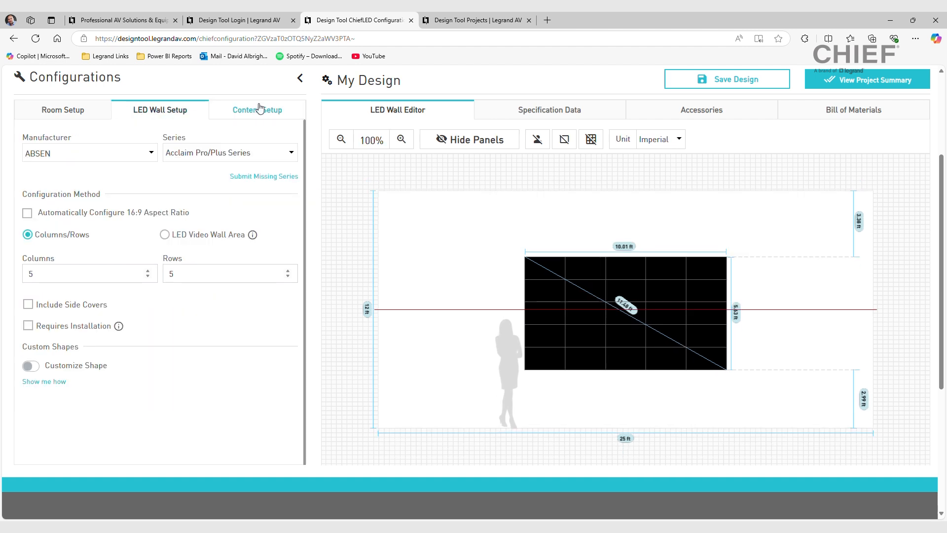
pyautogui.click(252, 110)
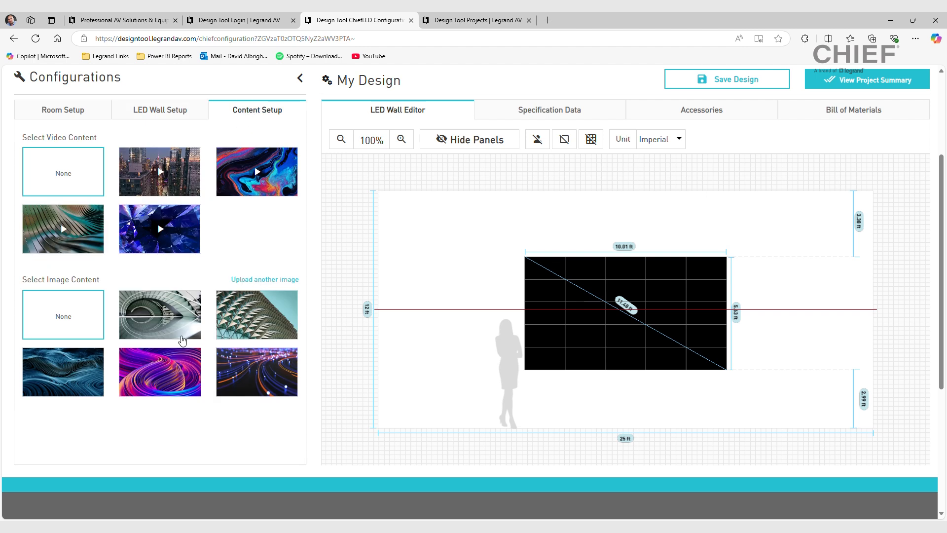
pyautogui.click(286, 185)
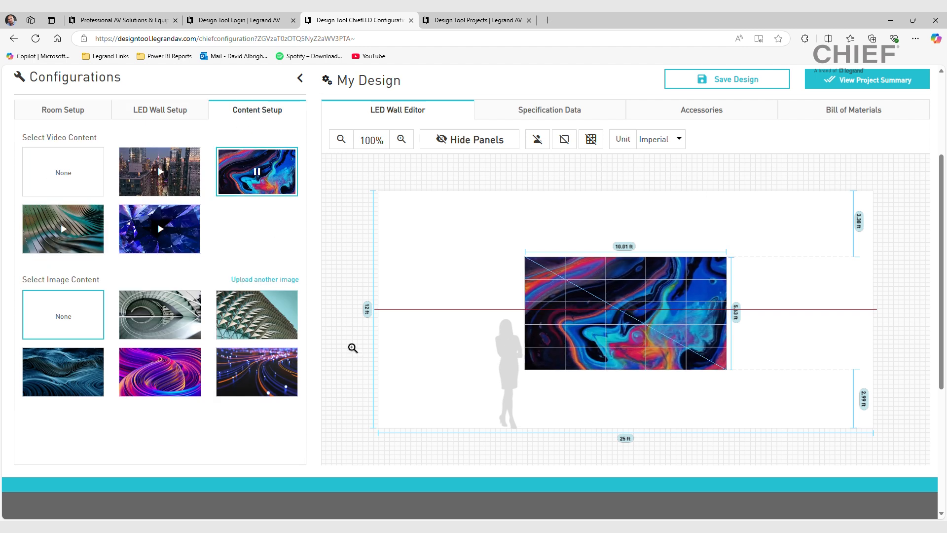
pyautogui.click(167, 382)
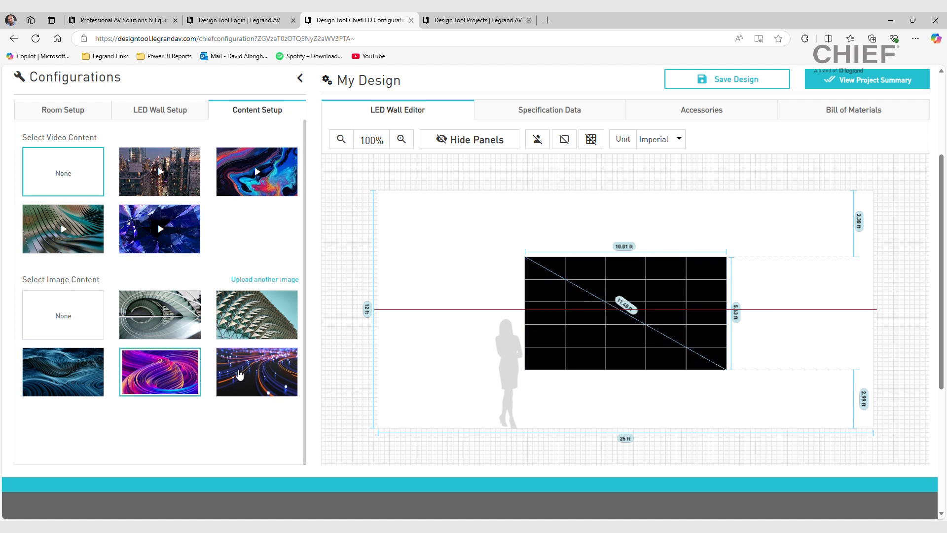
pyautogui.click(677, 293)
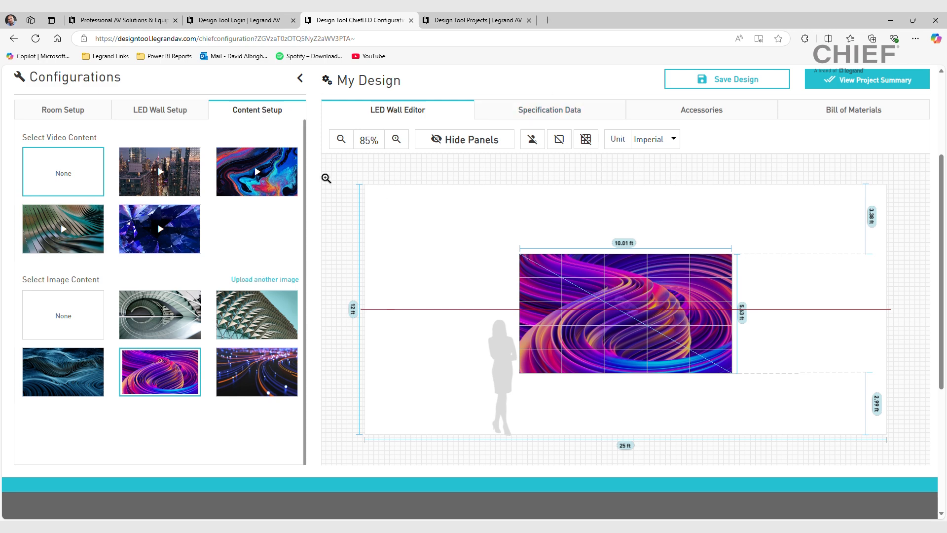
# Review the display, mount and bill of materials sections of the wall's specification data
pyautogui.scroll(3, 190, 301)
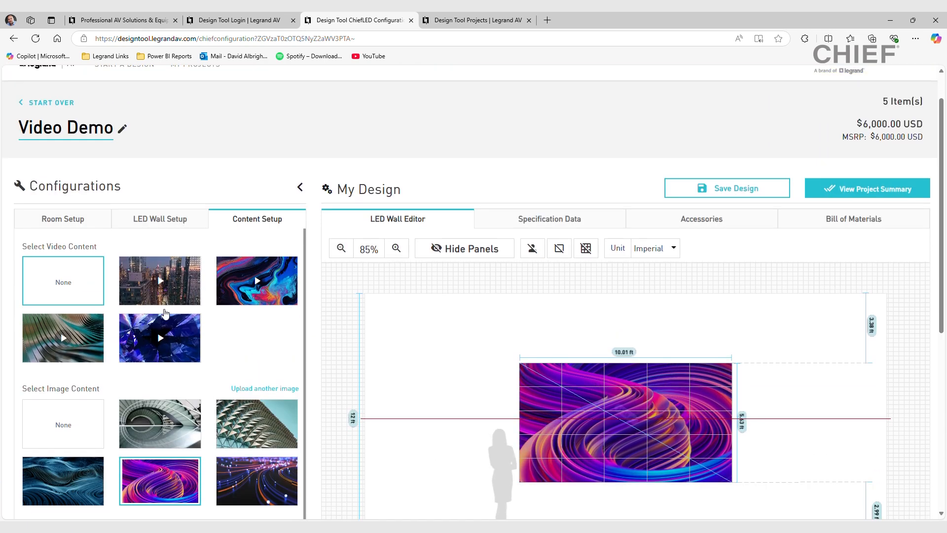
pyautogui.scroll(-3, 164, 313)
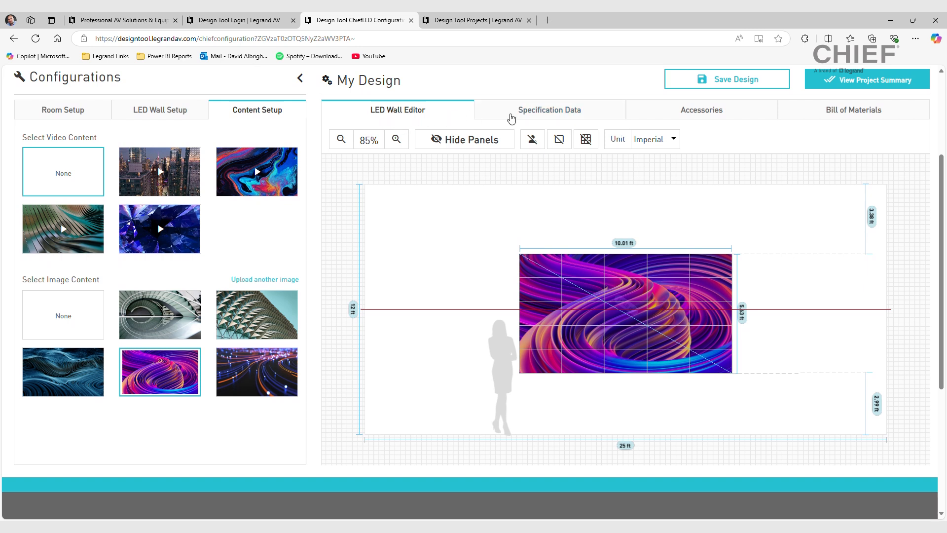
pyautogui.click(563, 113)
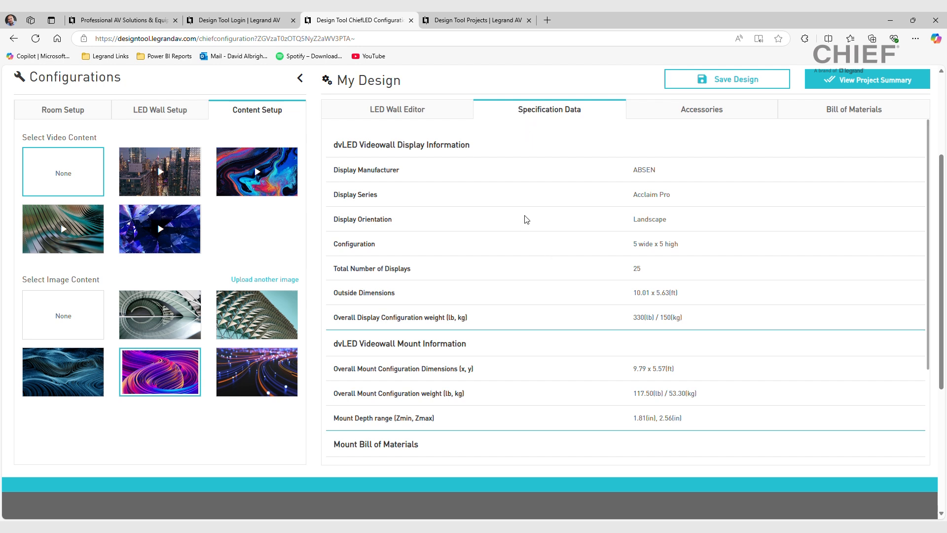
pyautogui.scroll(-3, 559, 195)
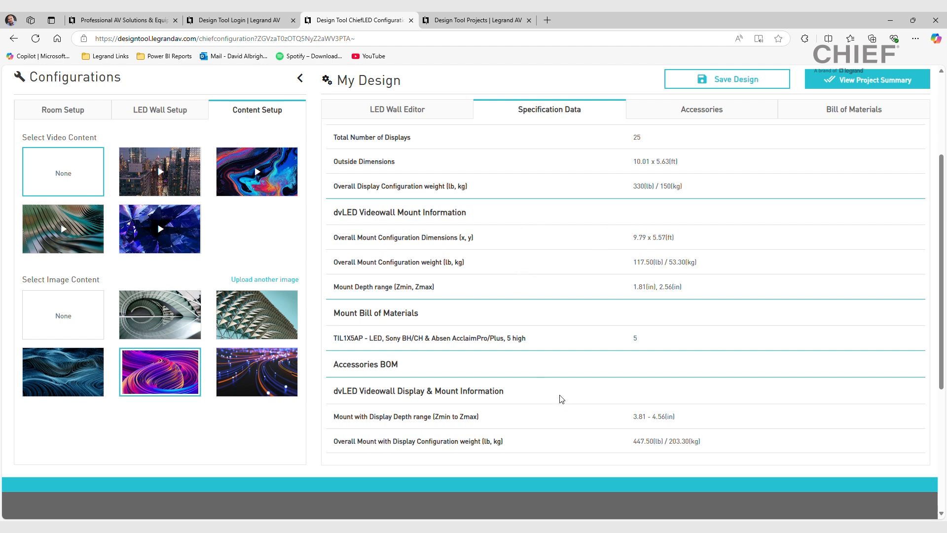
pyautogui.scroll(3, 711, 351)
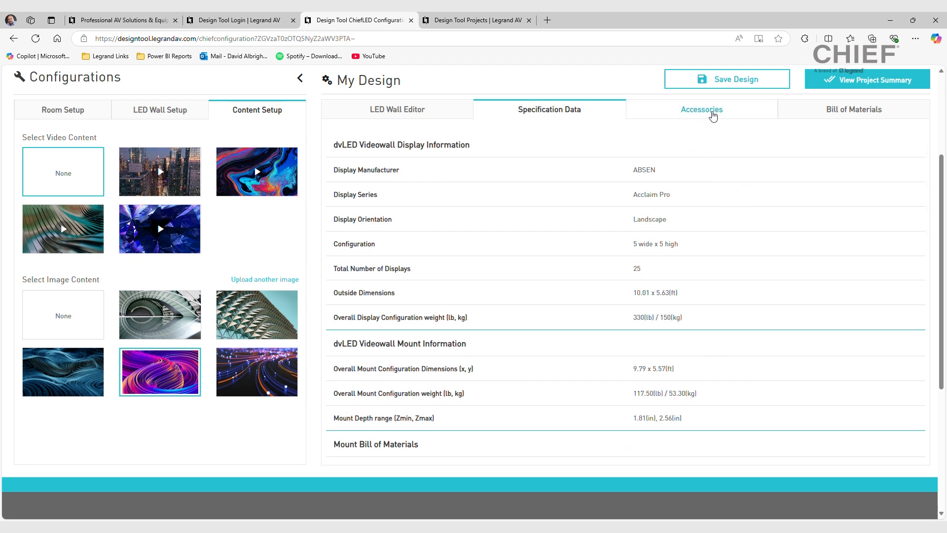
# Add the PAC525 Proximity In-Wall Storage Box from the Chief Storage accessories to the bill of materials and delete it again
pyautogui.click(712, 116)
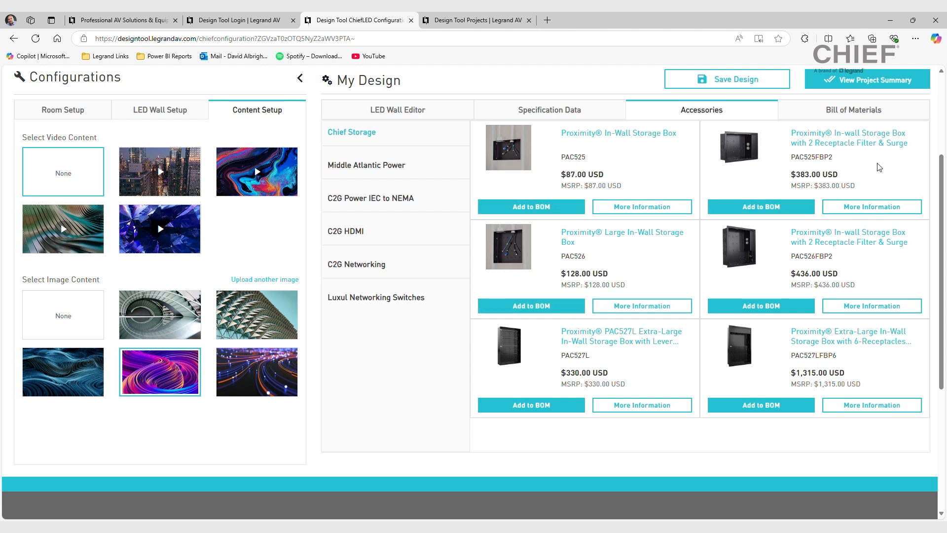
pyautogui.click(842, 117)
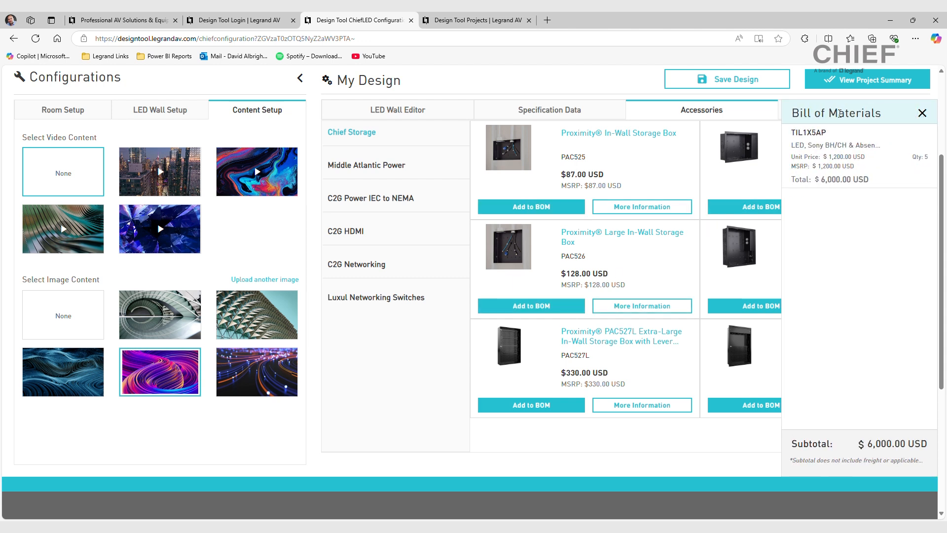
pyautogui.click(544, 207)
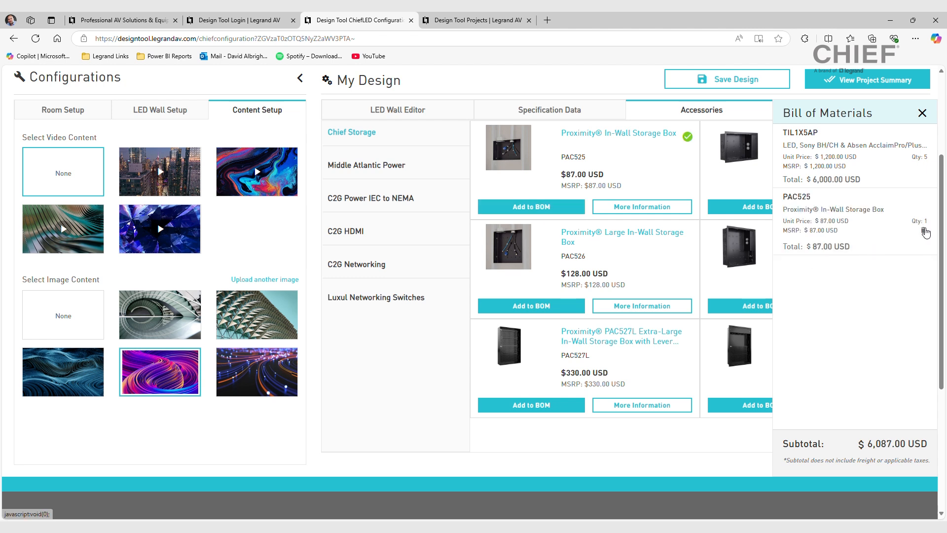
pyautogui.click(923, 230)
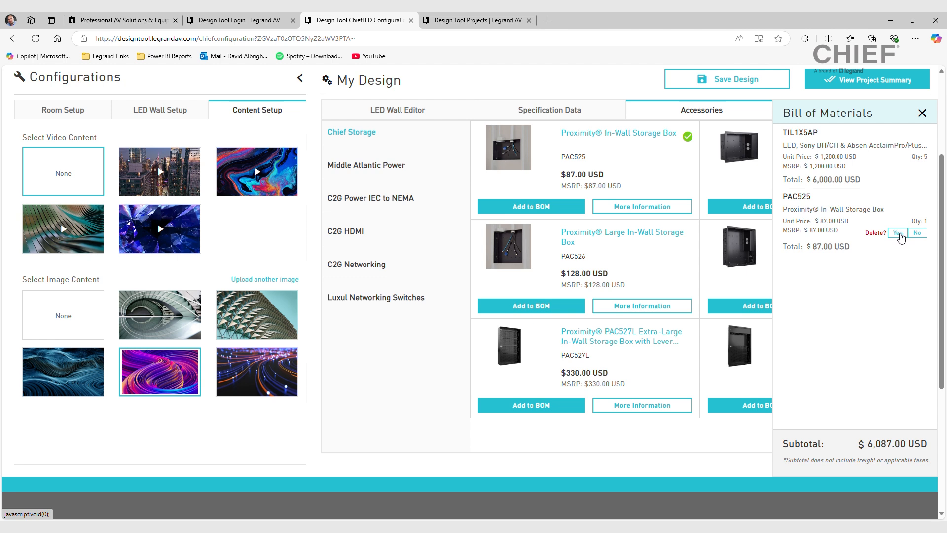
pyautogui.click(898, 233)
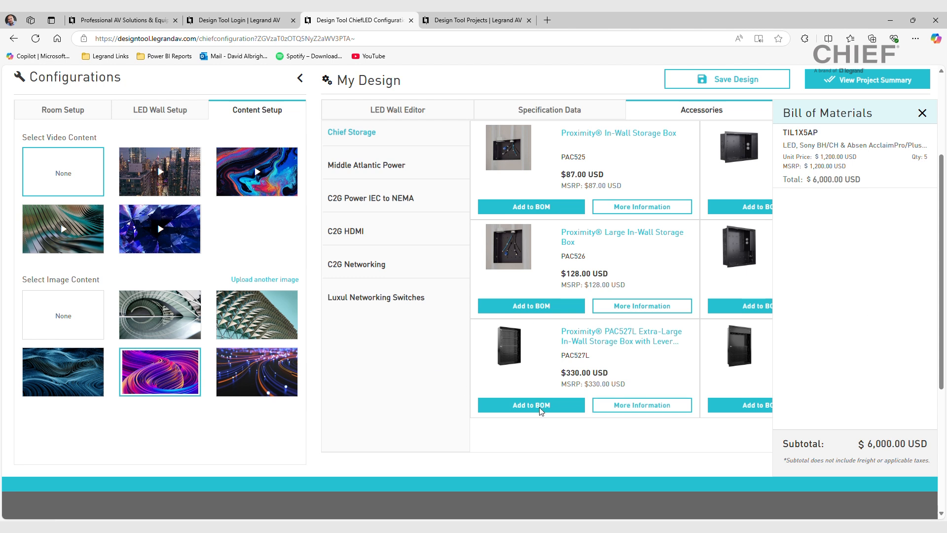
# Go to the project summary, view the downloadable project and design files, and close the list without downloading
pyautogui.click(864, 81)
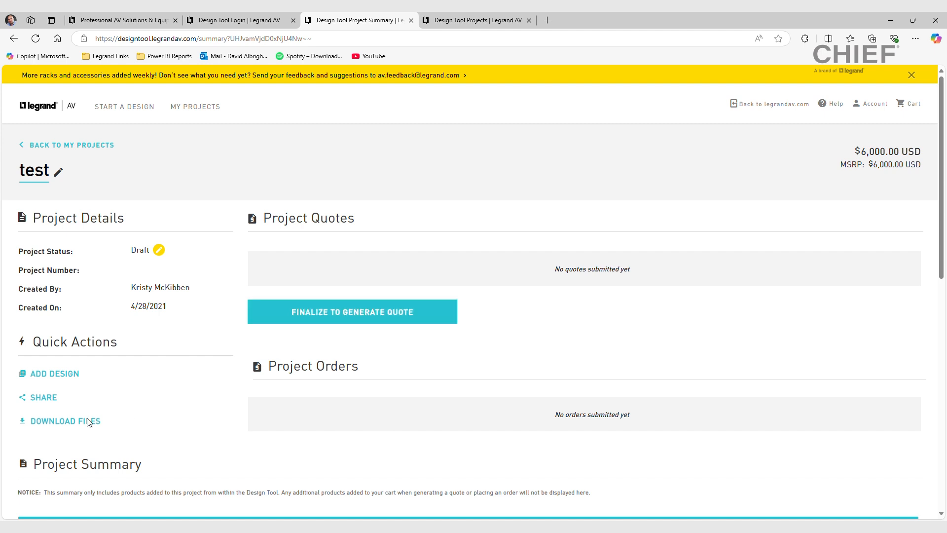
pyautogui.click(60, 421)
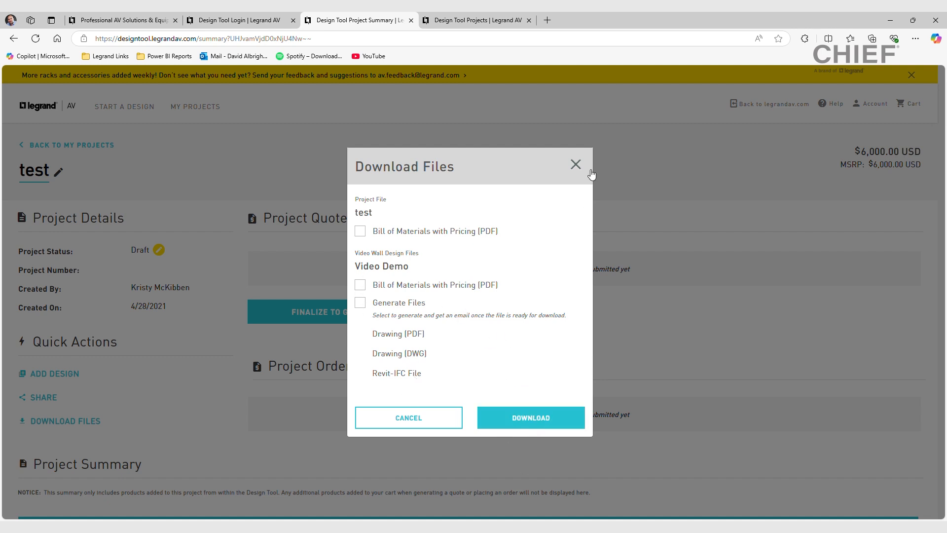
pyautogui.click(576, 165)
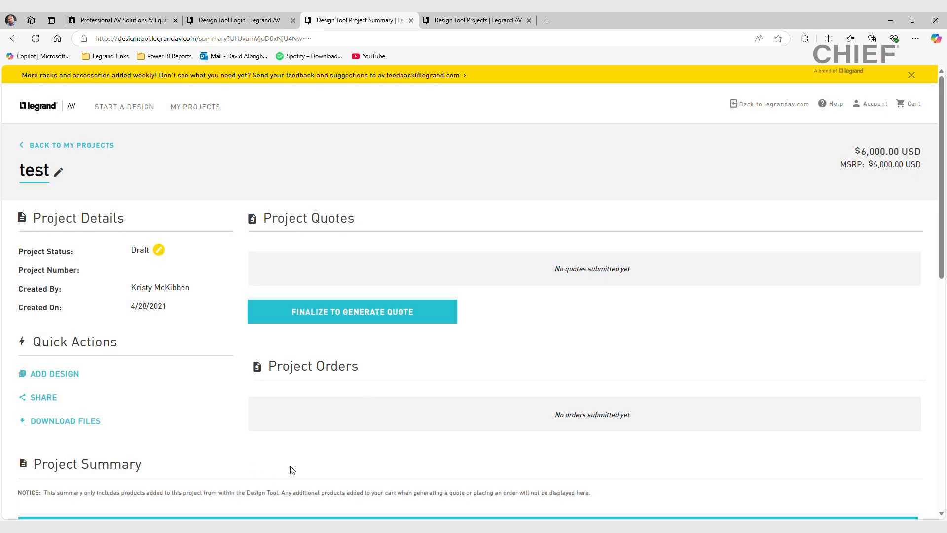
# Review the project summary's Video Demo line items, pricing, and quote and order sections
pyautogui.scroll(-5, 242, 439)
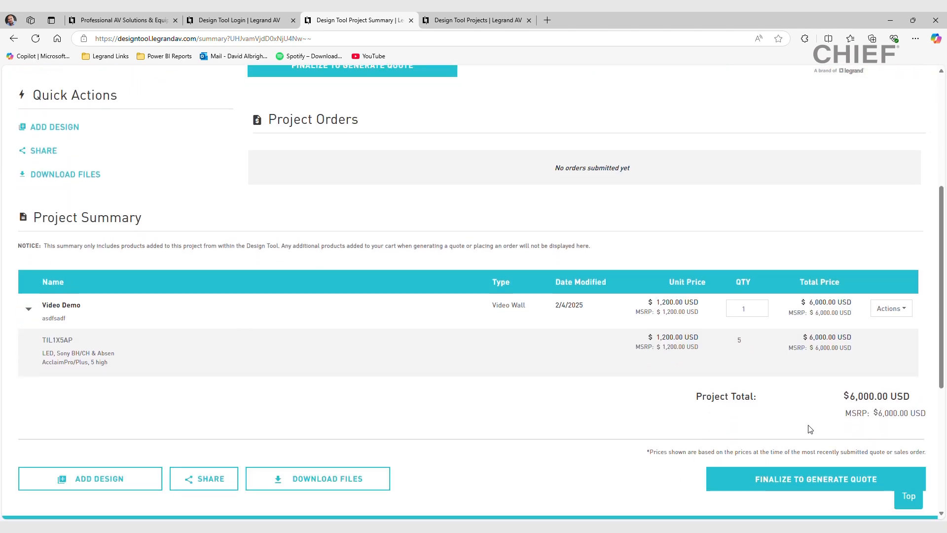
pyautogui.scroll(-2, 298, 436)
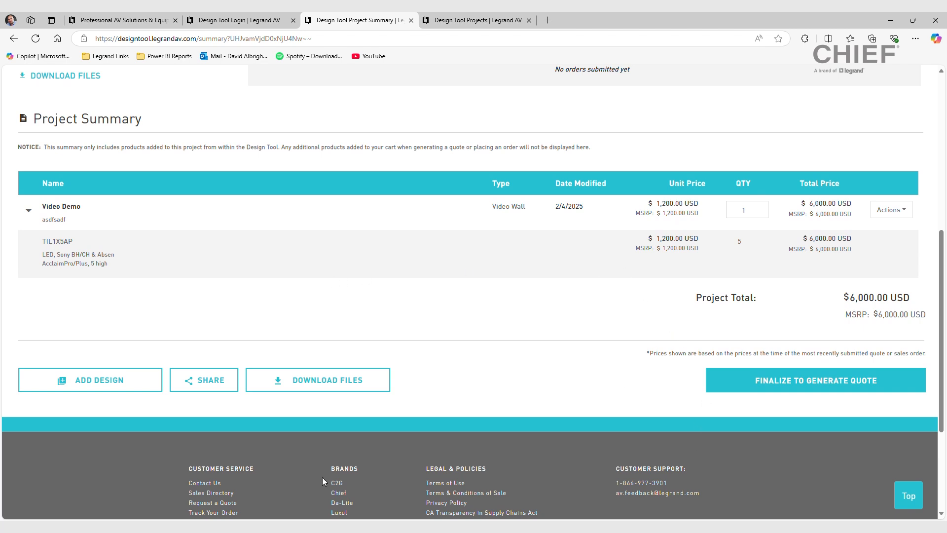
pyautogui.scroll(7, 533, 406)
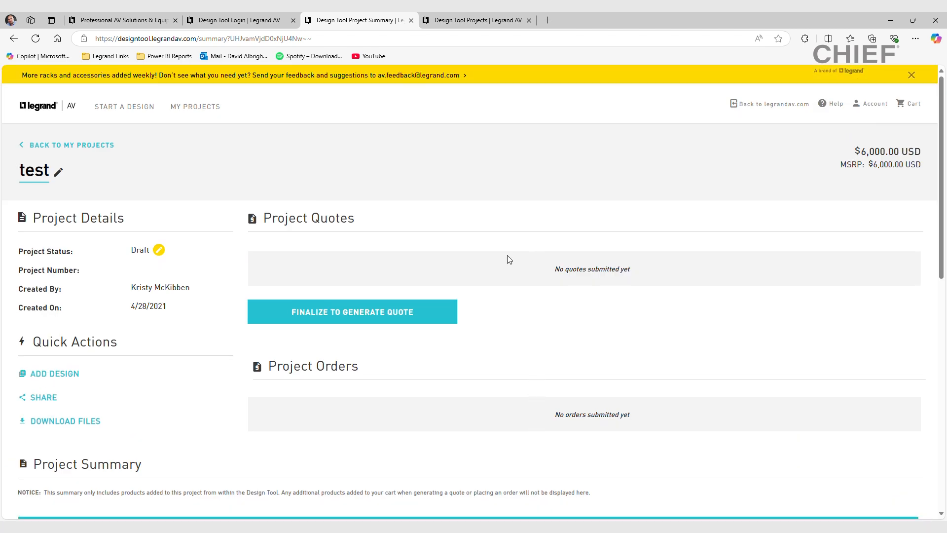
pyautogui.scroll(-7, 395, 390)
pyautogui.scroll(7, 443, 372)
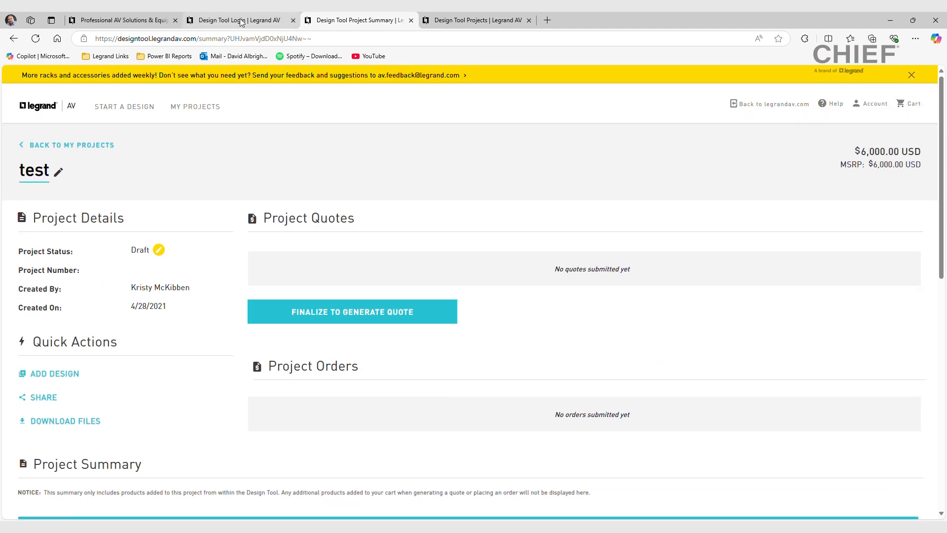
# Switch to the My Projects page and start a new TiLED dvLED Video Wall design
pyautogui.moveTo(240, 20); pyautogui.dragTo(474, 19)
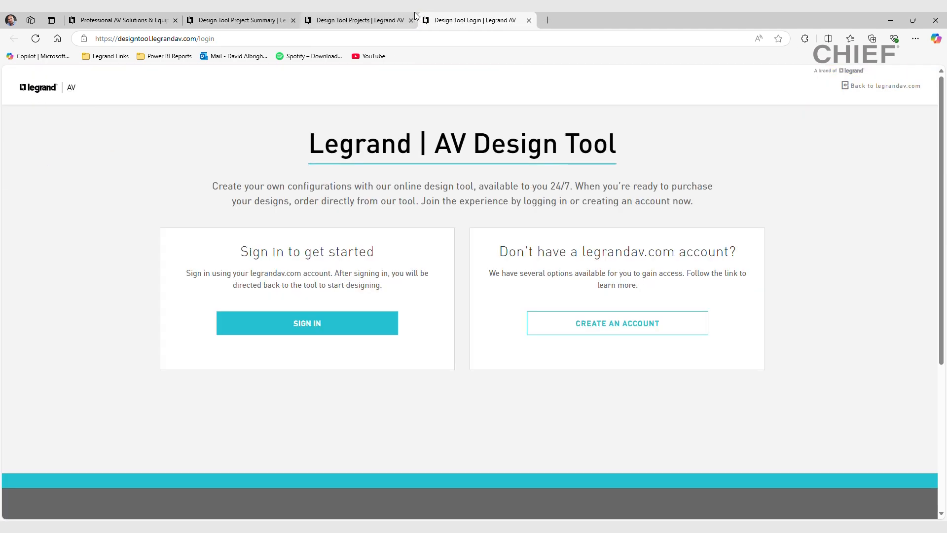
pyautogui.click(359, 21)
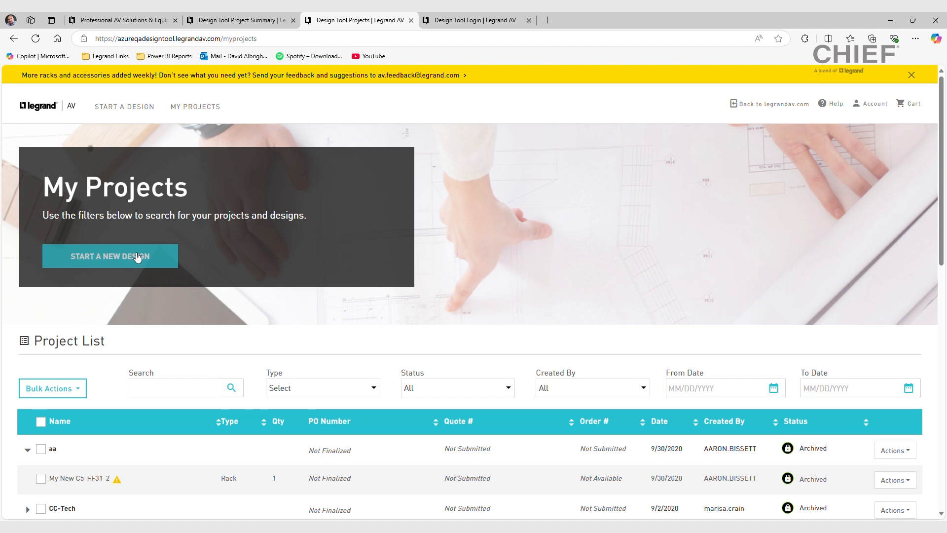
pyautogui.click(110, 260)
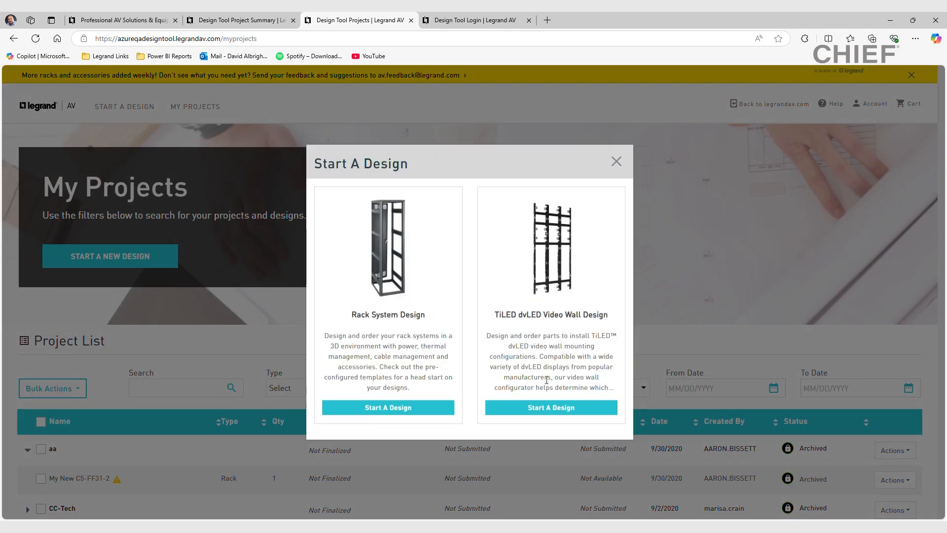
pyautogui.click(551, 407)
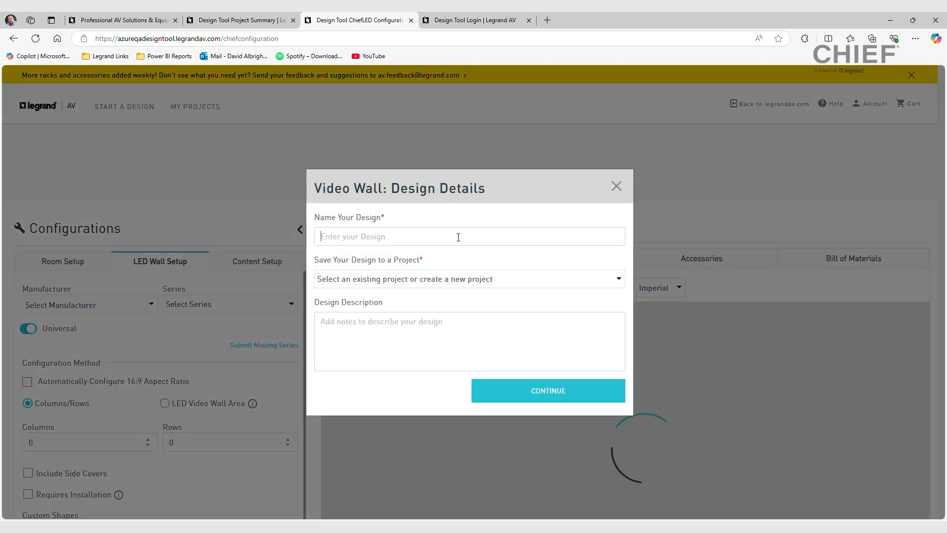
# Name the new video wall design test, choose a project to save it to, and continue to the configurator
pyautogui.click(459, 236)
pyautogui.click(346, 268)
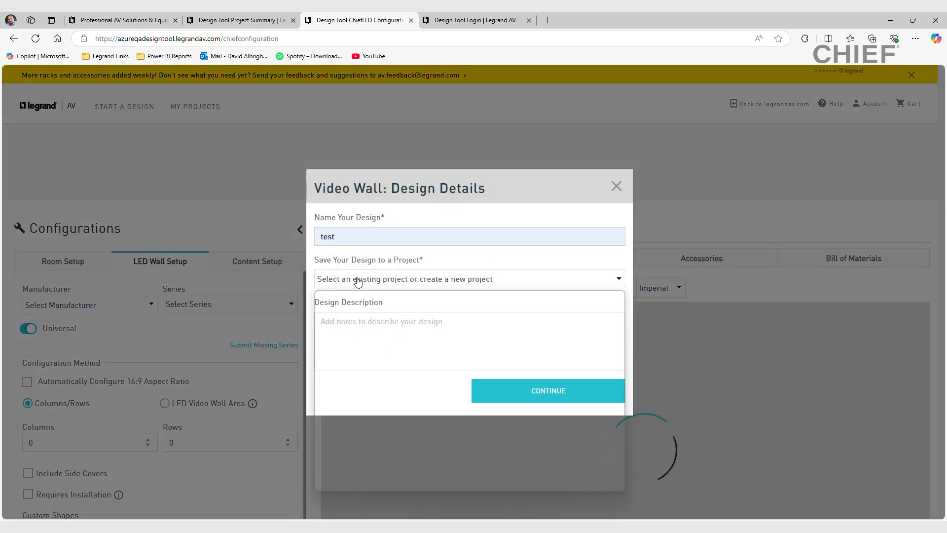
pyautogui.click(365, 278)
pyautogui.click(342, 455)
pyautogui.click(520, 392)
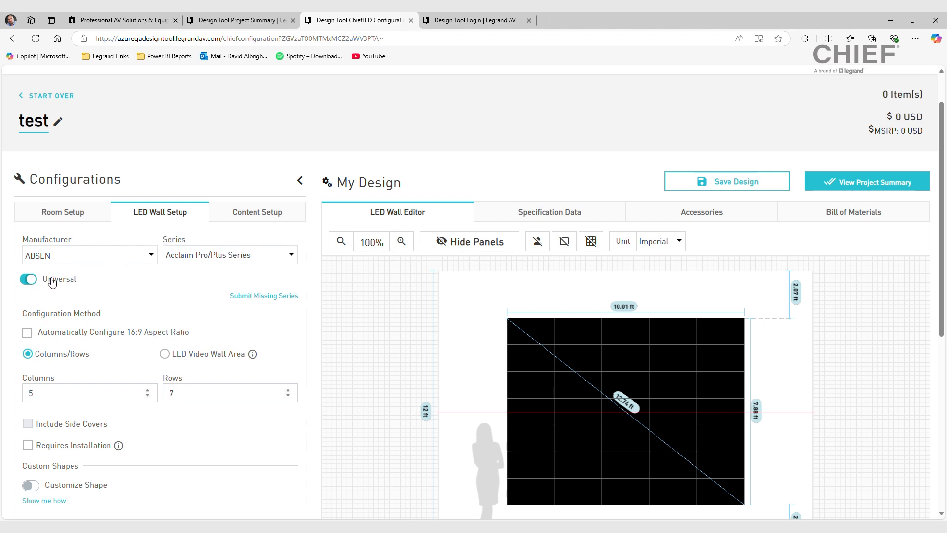
# Check the manufacturer options for the universal configuration, keep ABSEN, and set the LED wall to 5 rows
pyautogui.click(76, 261)
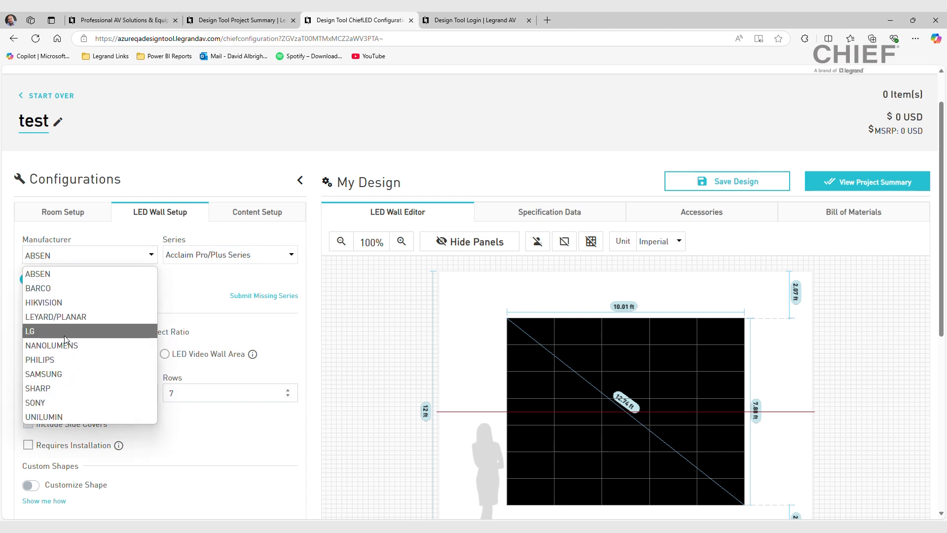
pyautogui.click(195, 275)
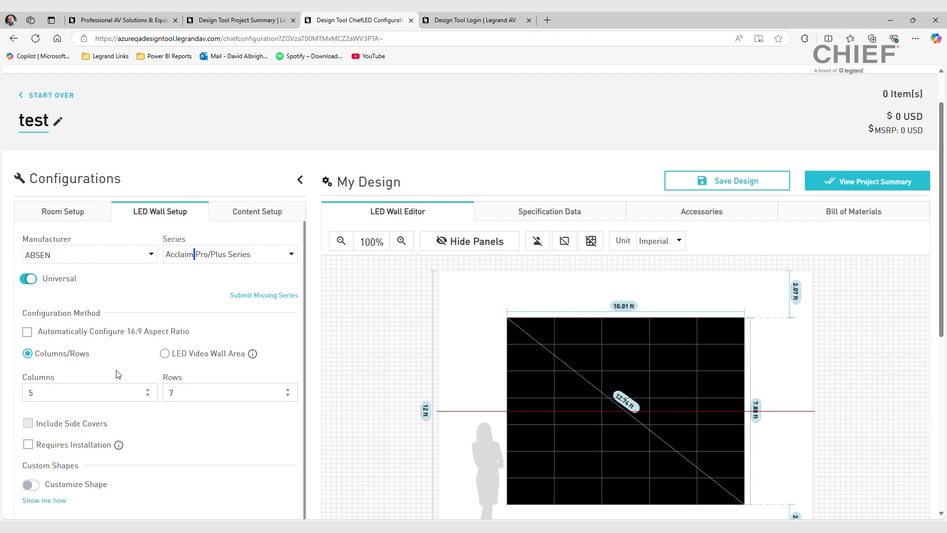
pyautogui.scroll(-1, 123, 372)
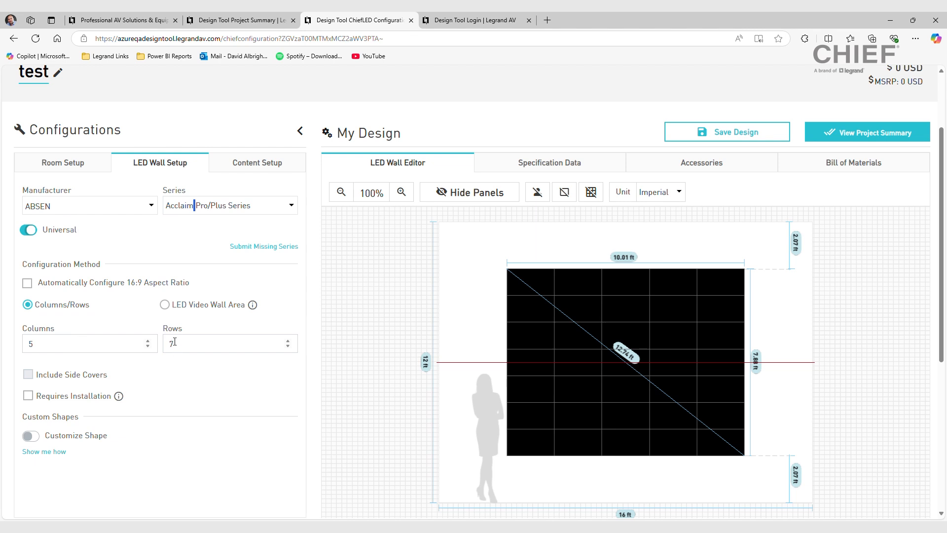
pyautogui.moveTo(175, 340); pyautogui.dragTo(151, 344)
pyautogui.write('5')
# View the manufacturer list again without changing the selection and take a closer look at the LED wall layout
pyautogui.click(52, 211)
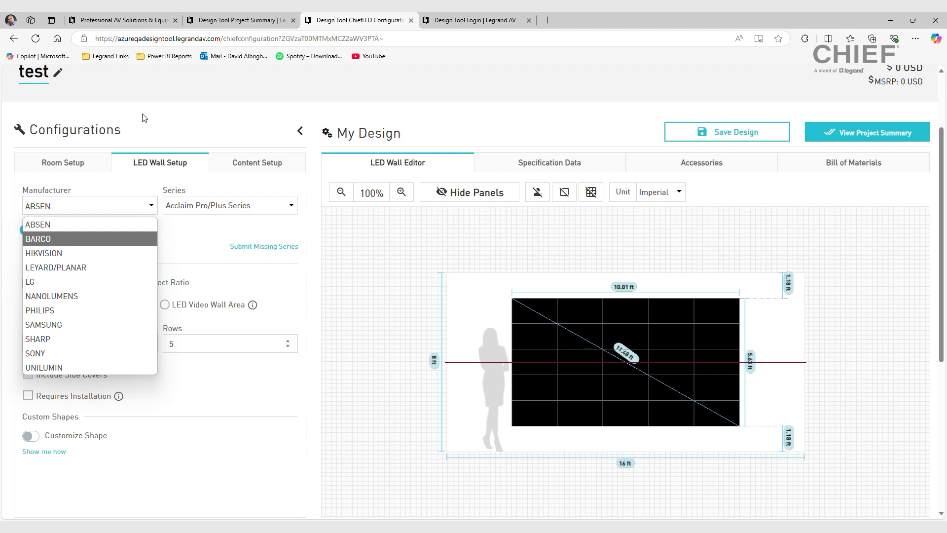
pyautogui.click(193, 116)
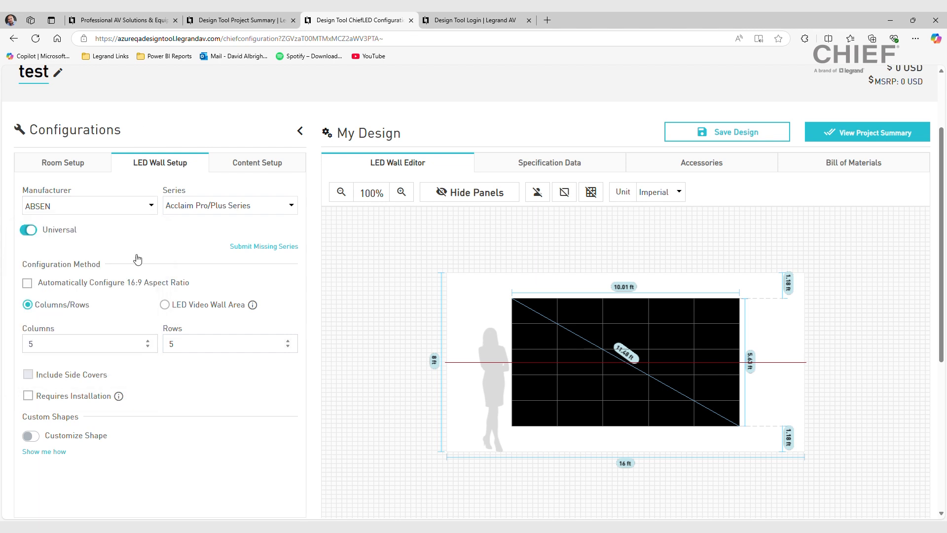
pyautogui.scroll(3, 656, 396)
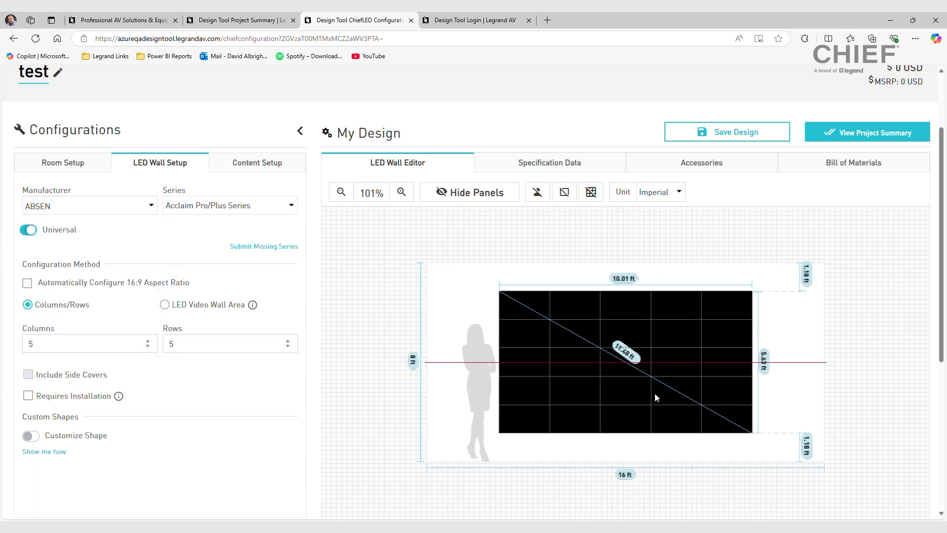